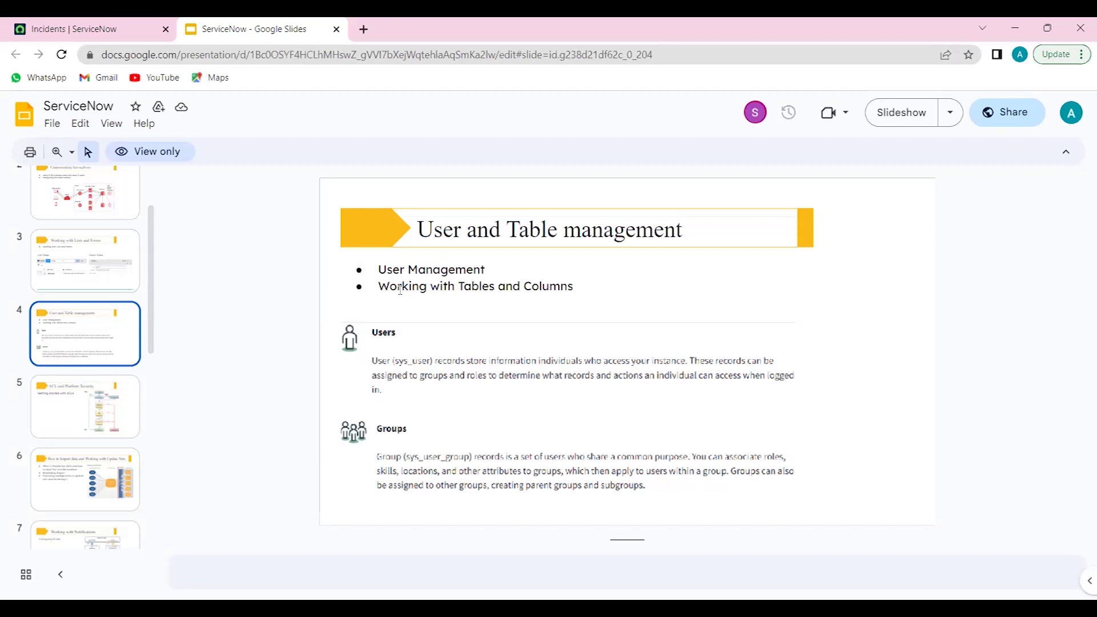
# Step: Switch to the ServiceNow incidents page and open the user table's list with the navigator command sys_user.LIST
pyautogui.click(127, 29)
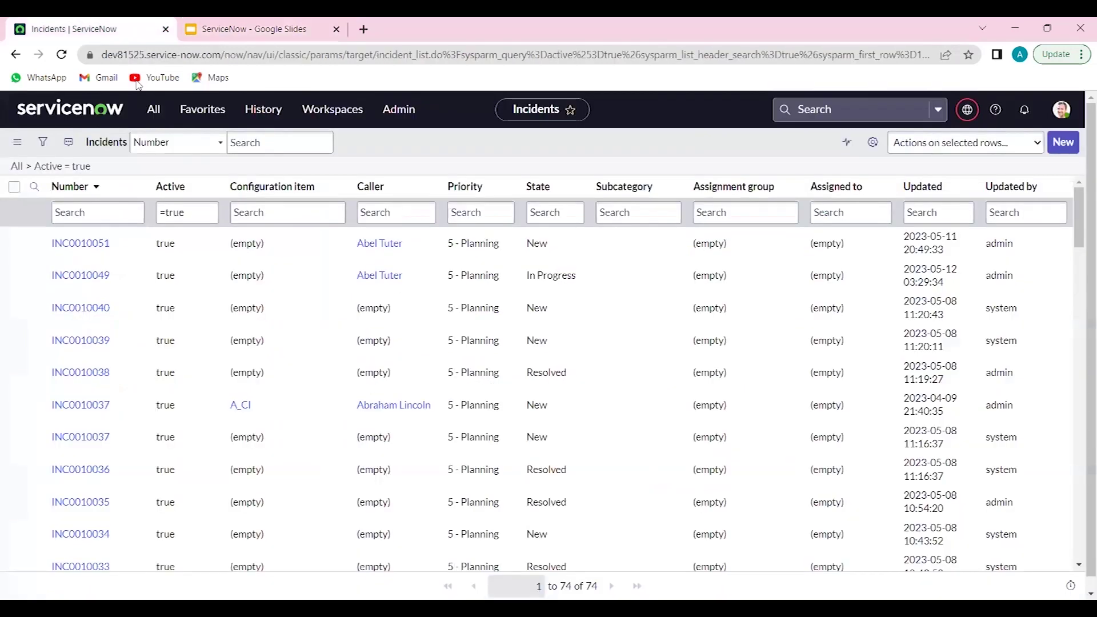
pyautogui.click(151, 107)
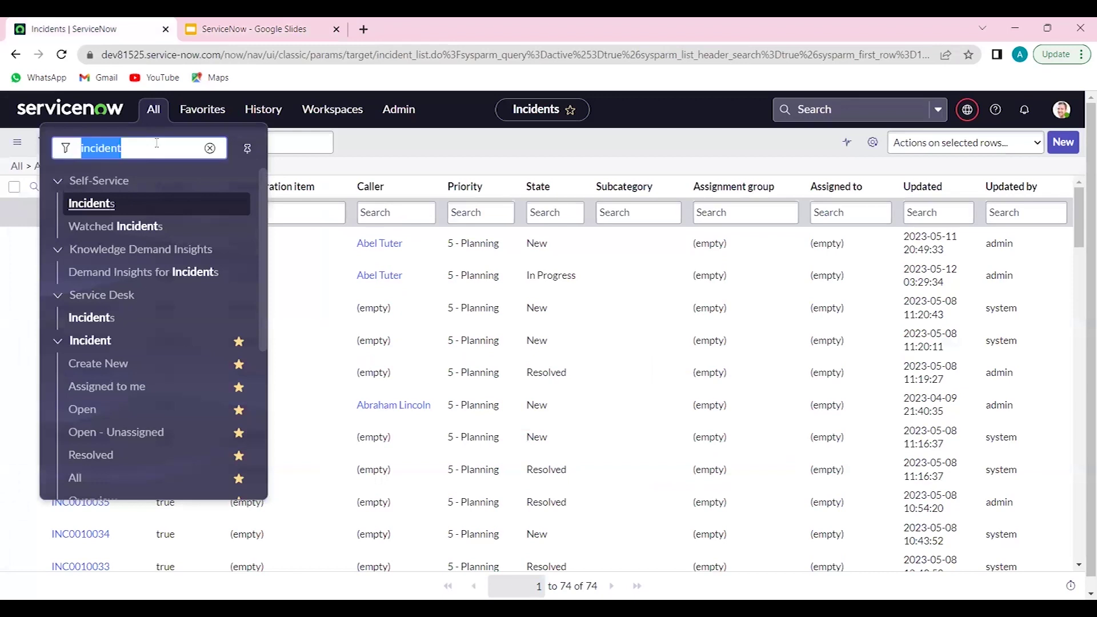
pyautogui.write('sys_user')
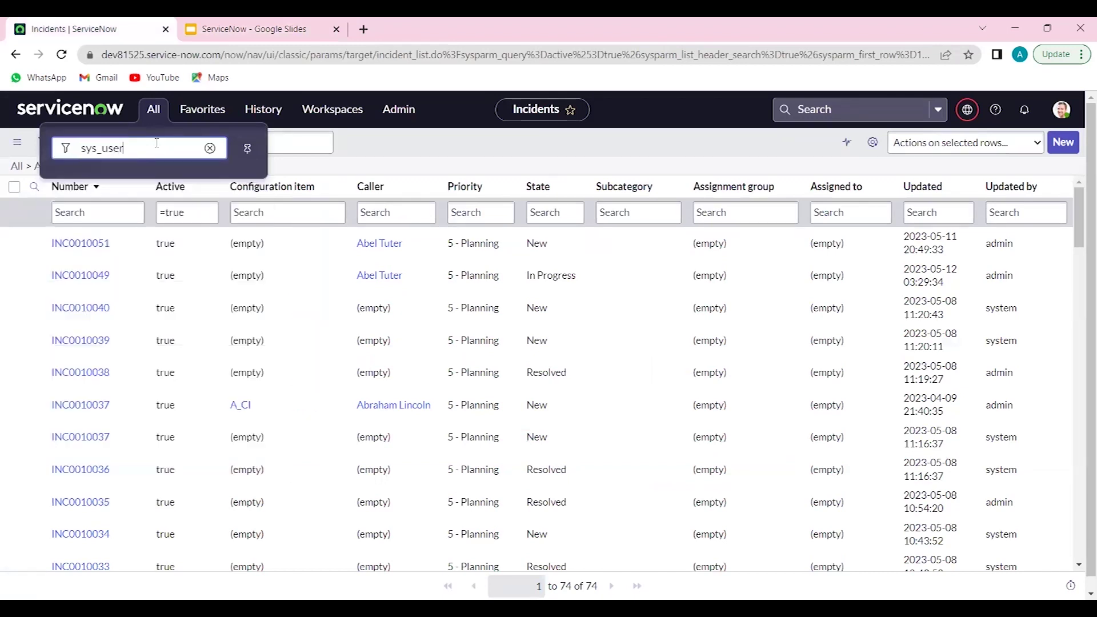
pyautogui.write('.LIST')
pyautogui.press('Return')
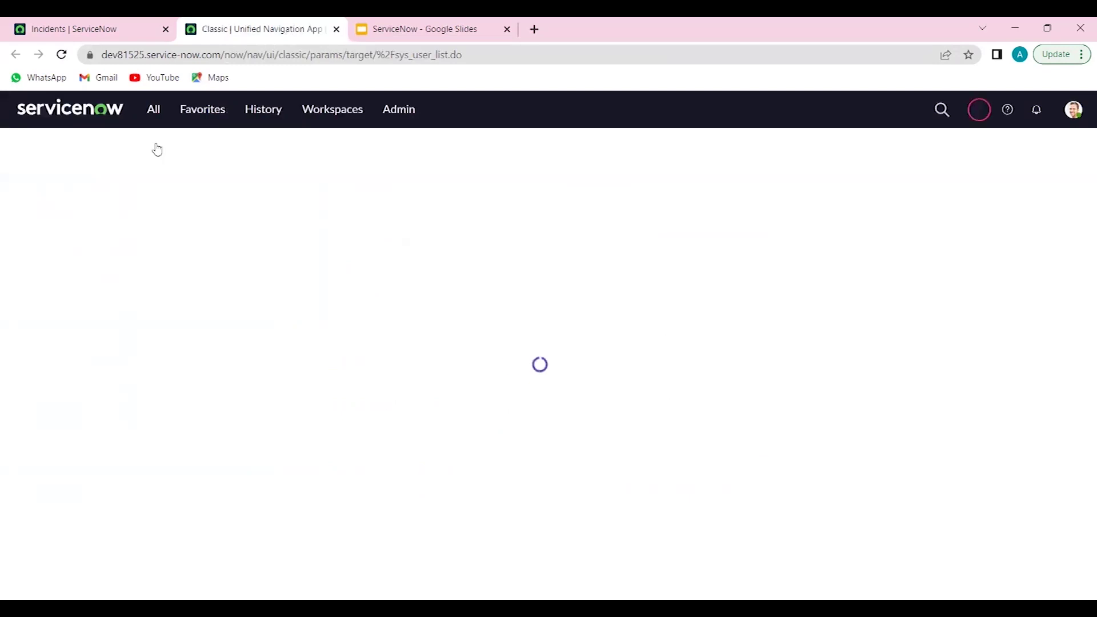
# Step: Filter the navigator for "users" and open the Users module of User Administration in a new browser tab
pyautogui.click(153, 109)
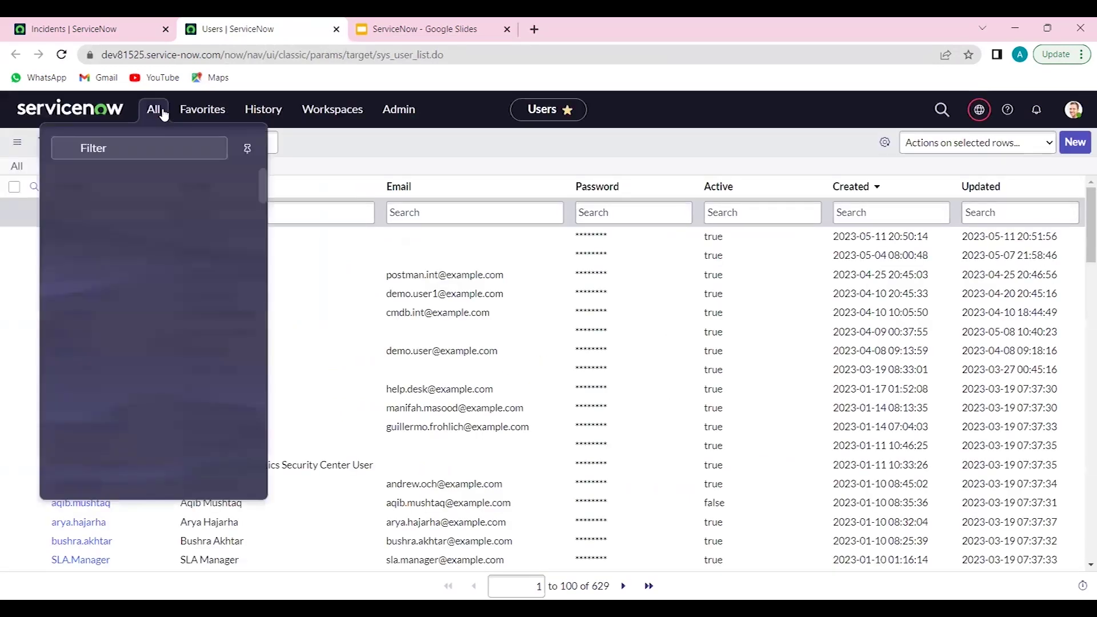
pyautogui.write('users')
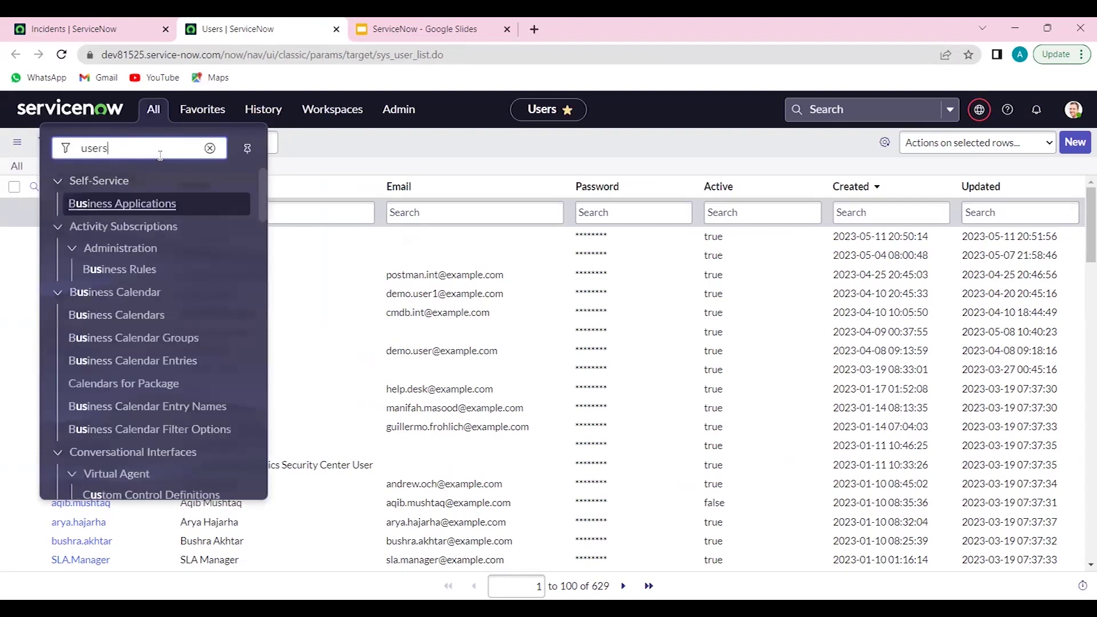
pyautogui.scroll(-2, 150, 402)
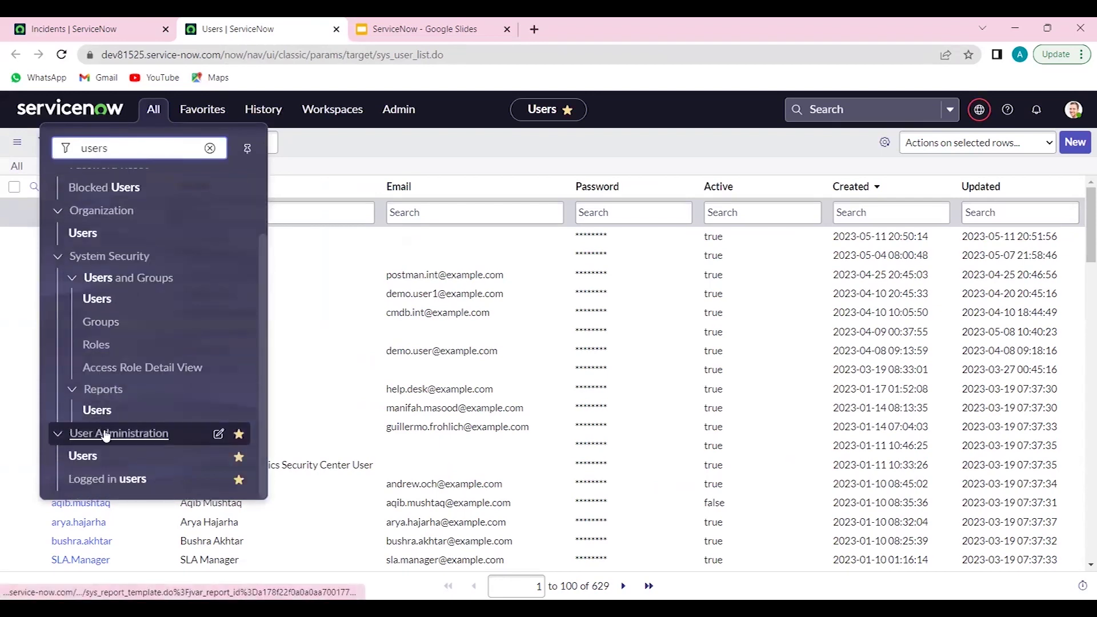
pyautogui.middleClick(94, 460)
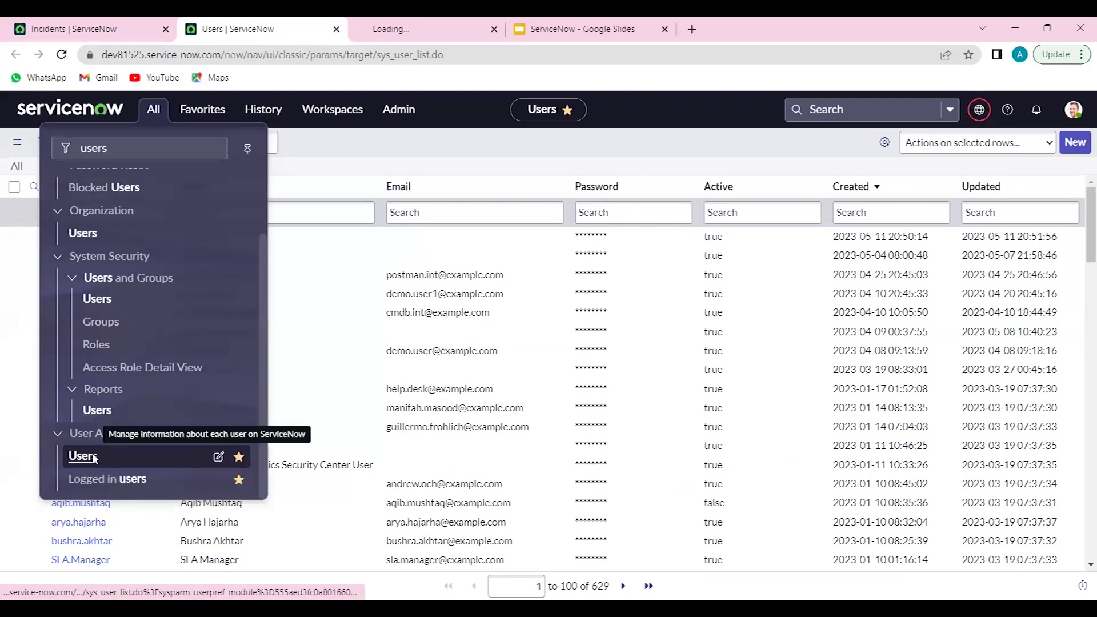
pyautogui.hotkey('ctrl', 'Tab')
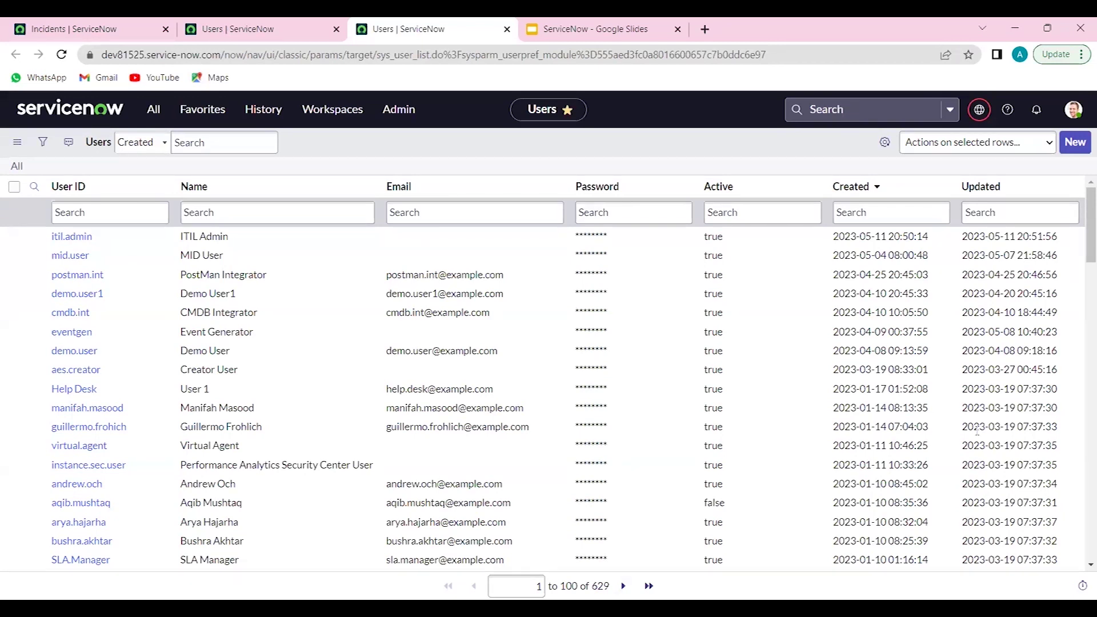
# Step: Start a new user record and set its User ID to demo.user2
pyautogui.click(1075, 146)
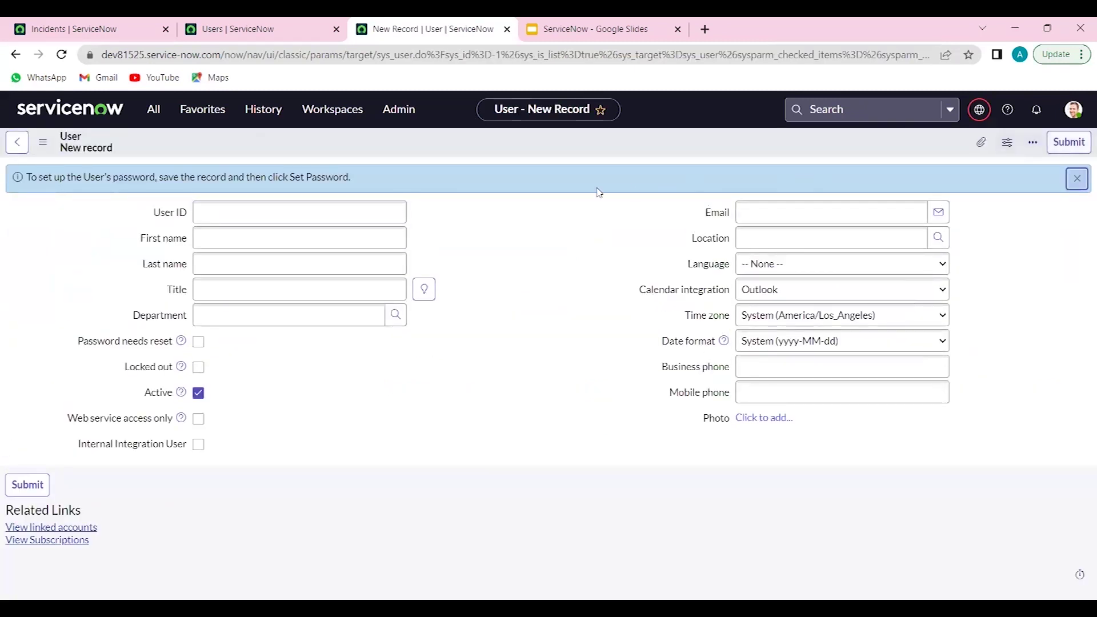
pyautogui.click(319, 214)
pyautogui.write('Demo')
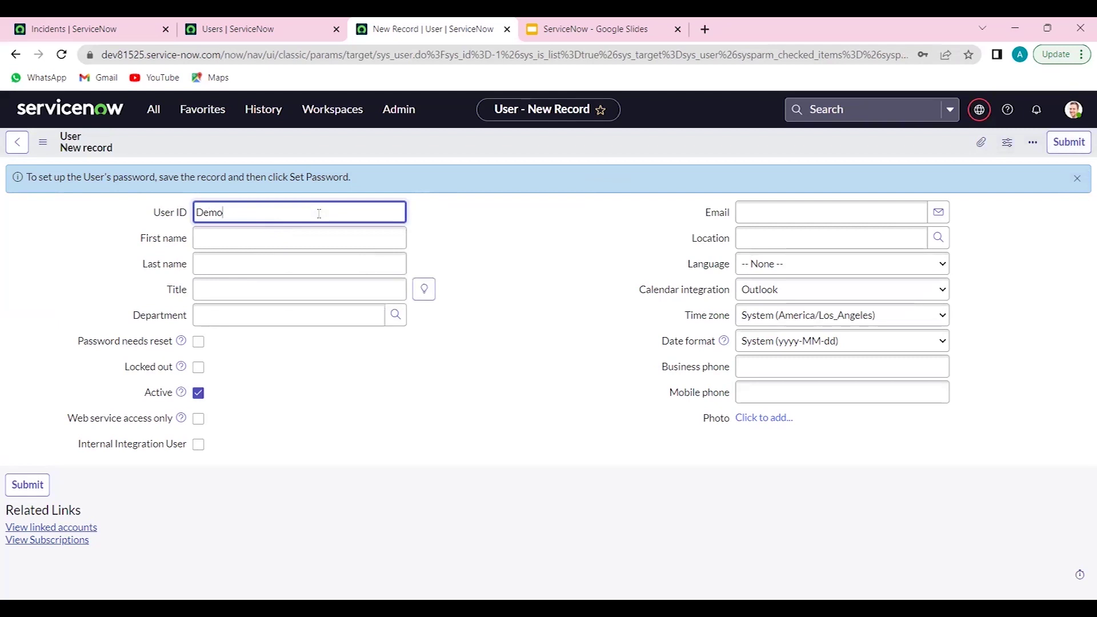
pyautogui.press('BackSpace')
pyautogui.press('BackSpace')
pyautogui.press('BackSpace')
pyautogui.press('BackSpace')
pyautogui.write('de')
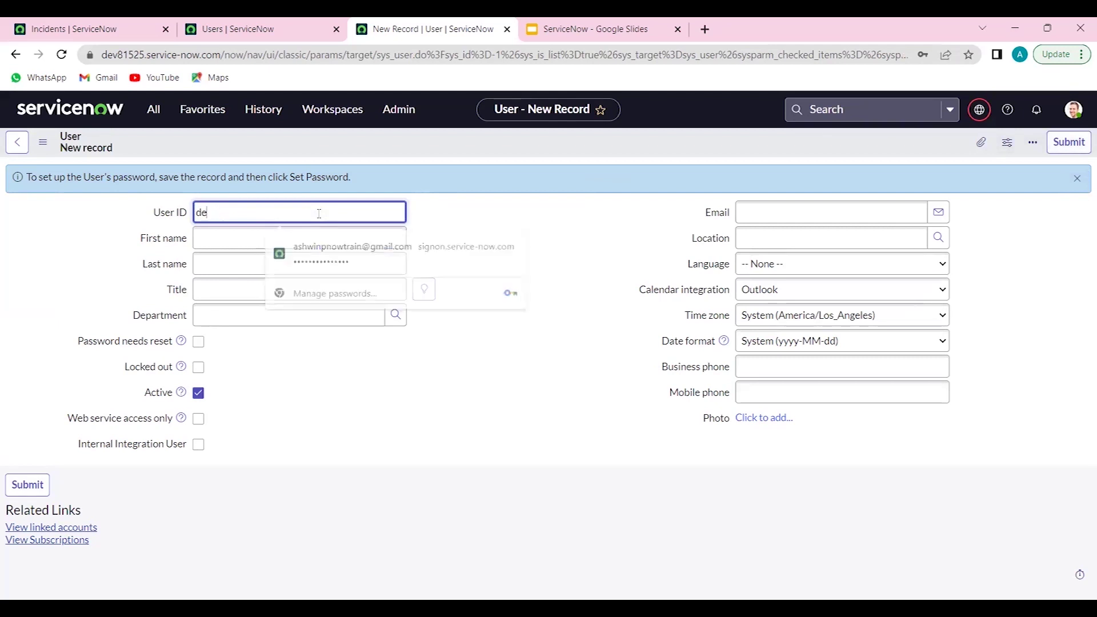
pyautogui.write('mo.user2')
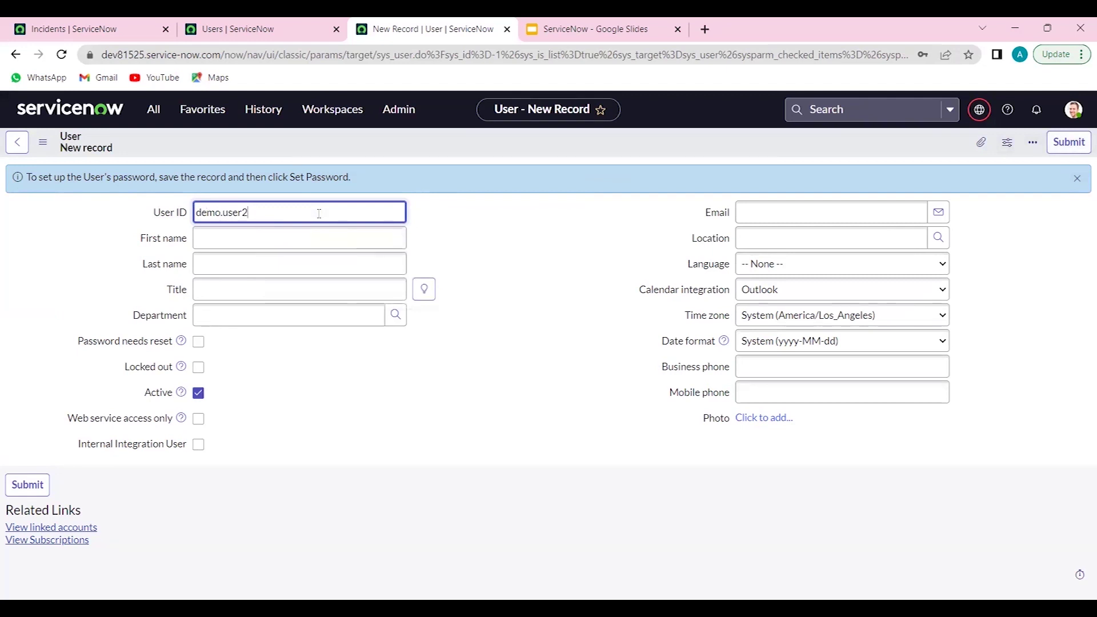
# Step: Fill in the new user's first name, last name and e-mail address
pyautogui.press('Tab')
pyautogui.write('Demo')
pyautogui.press('Tab')
pyautogui.write('User2')
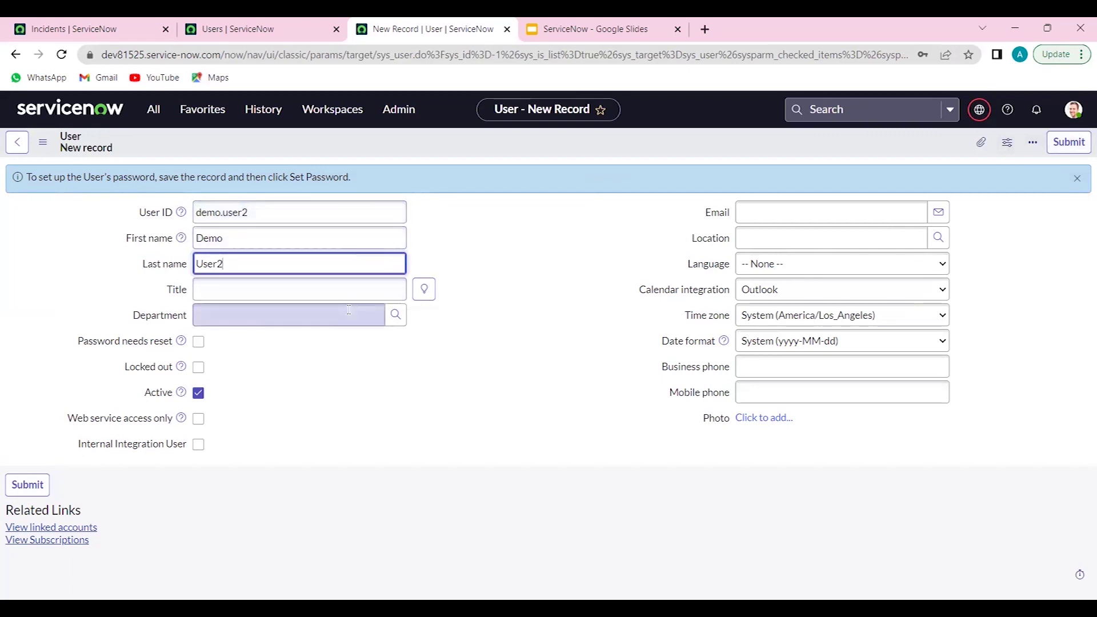
pyautogui.click(756, 216)
pyautogui.write('de')
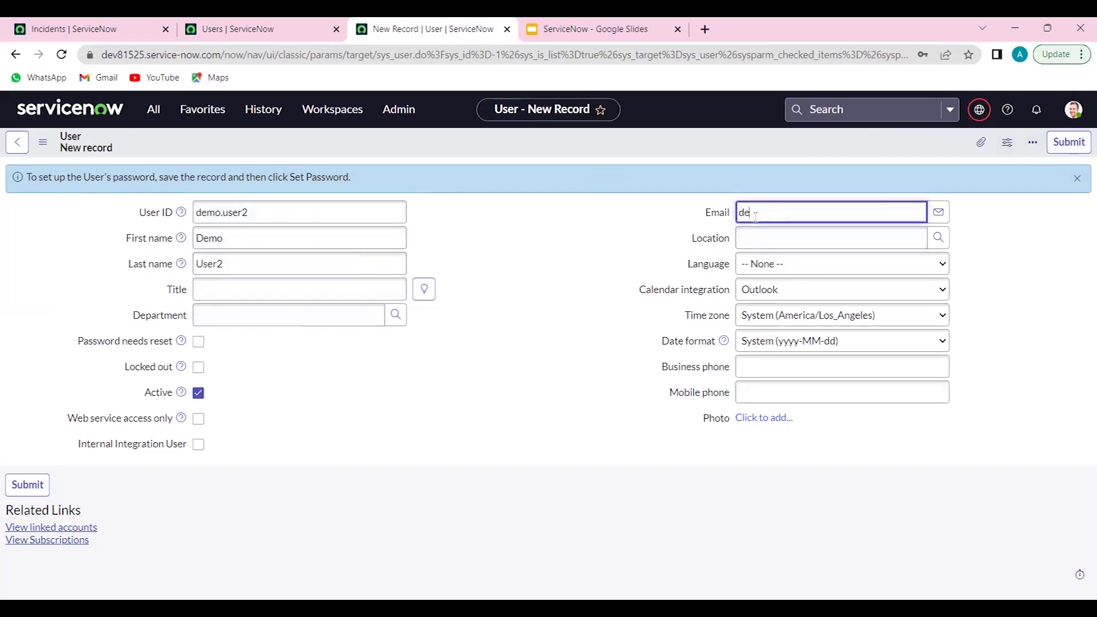
pyautogui.write('mo.user2@example.com')
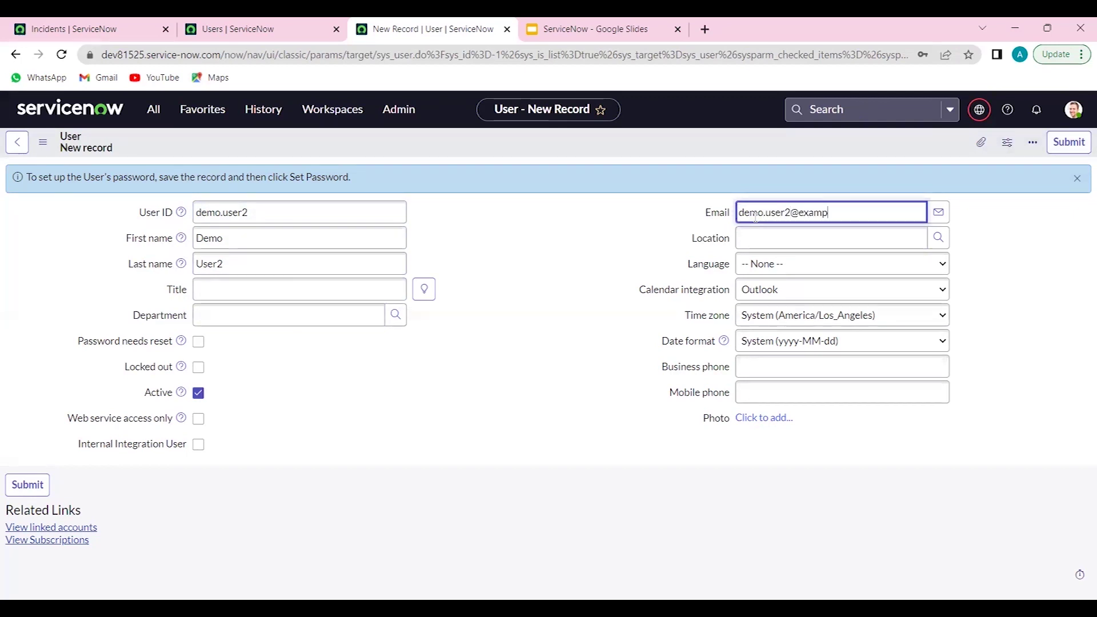
# Step: Set the new user's location to Hyderabad and the language to English
pyautogui.click(823, 247)
pyautogui.write('h')
pyautogui.press('BackSpace')
pyautogui.write('hyd')
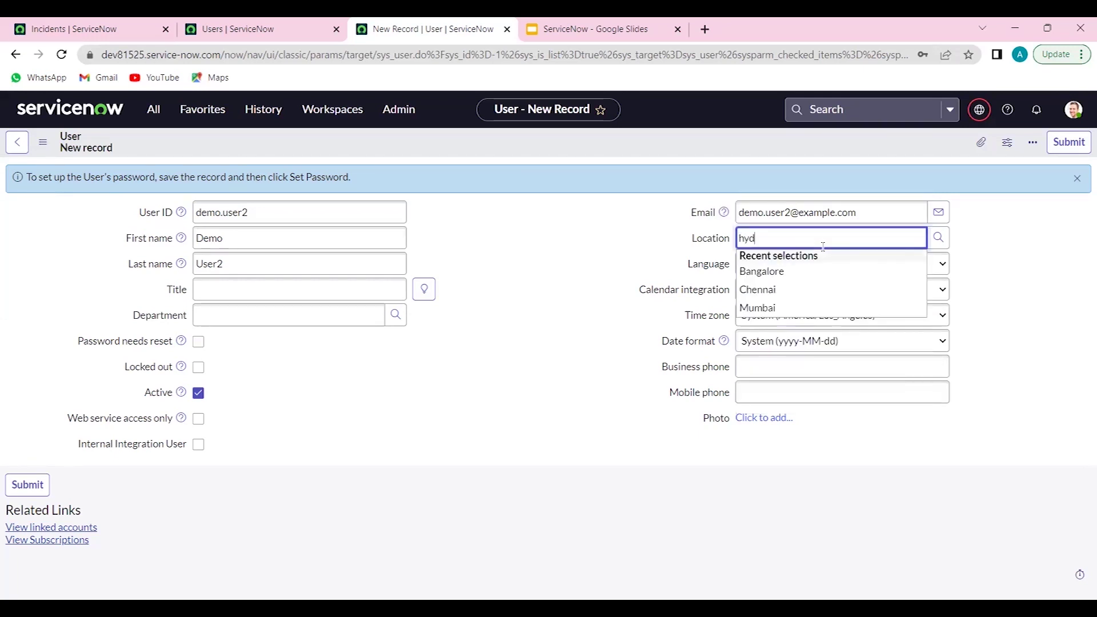
pyautogui.click(815, 265)
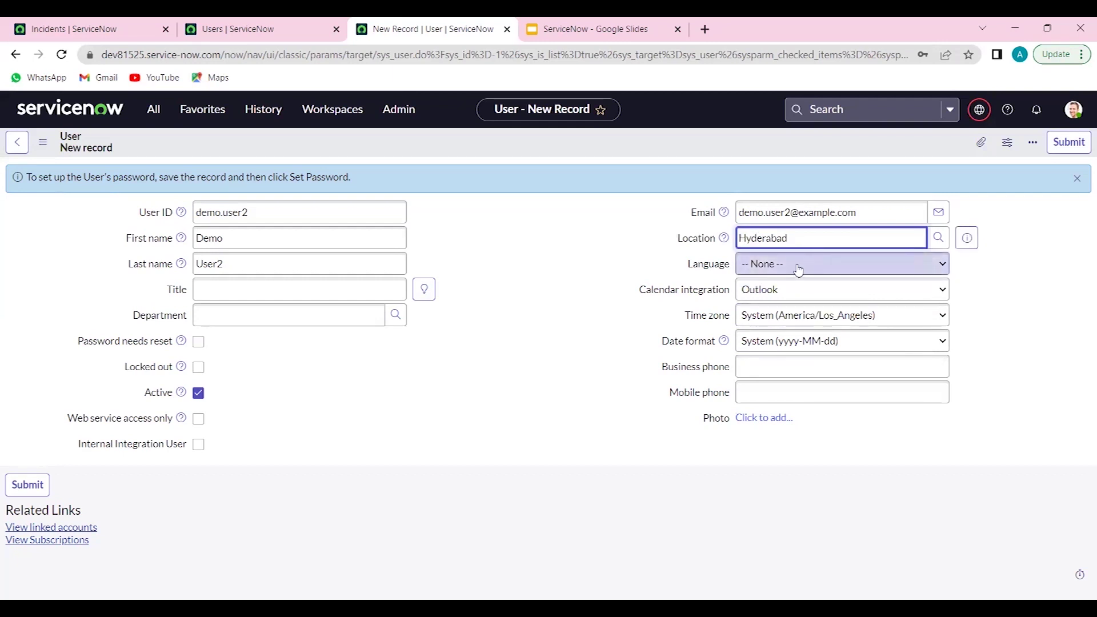
pyautogui.click(798, 268)
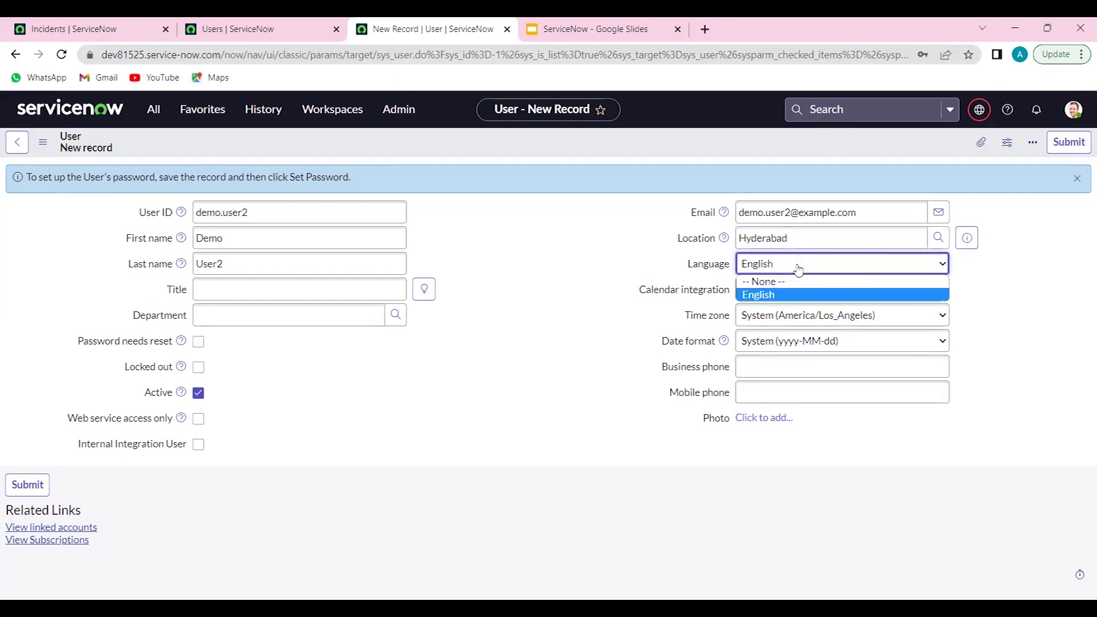
pyautogui.click(798, 269)
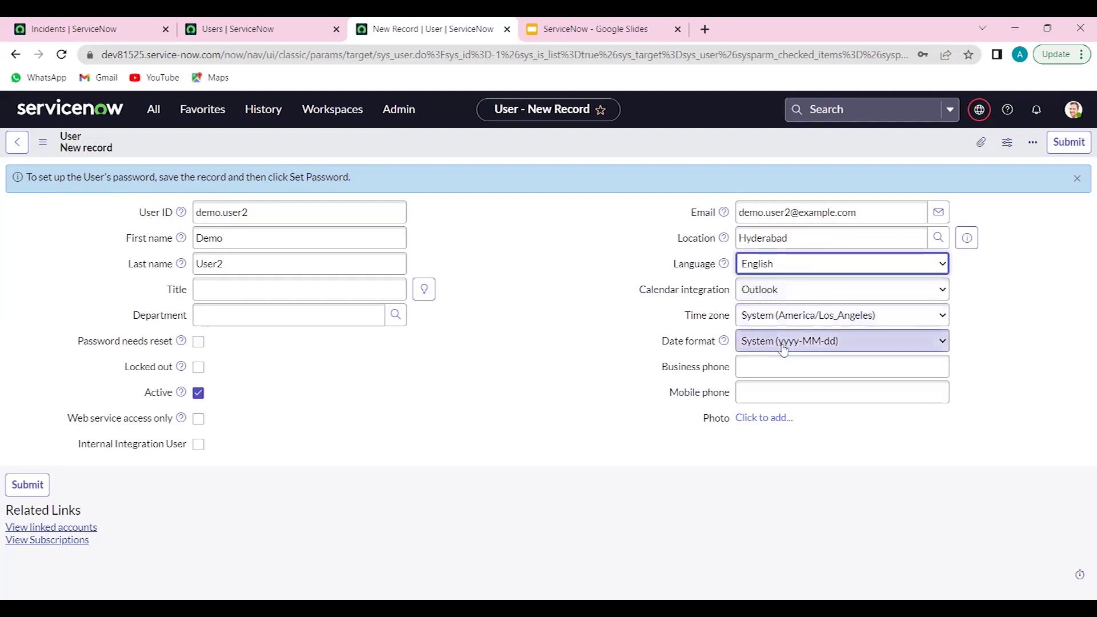
pyautogui.click(750, 322)
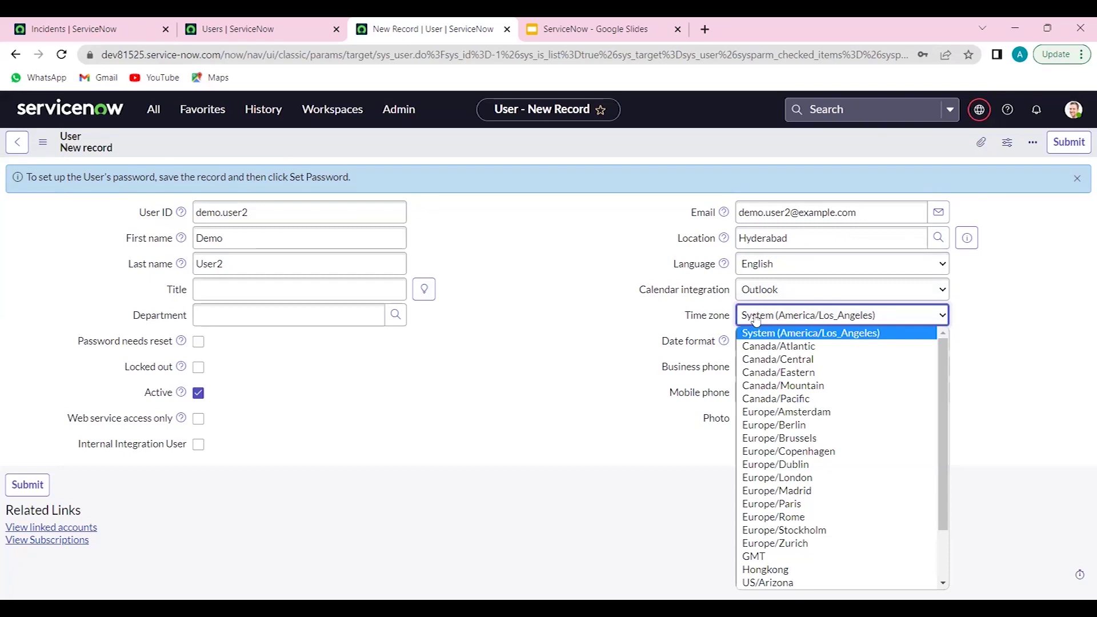
pyautogui.click(756, 319)
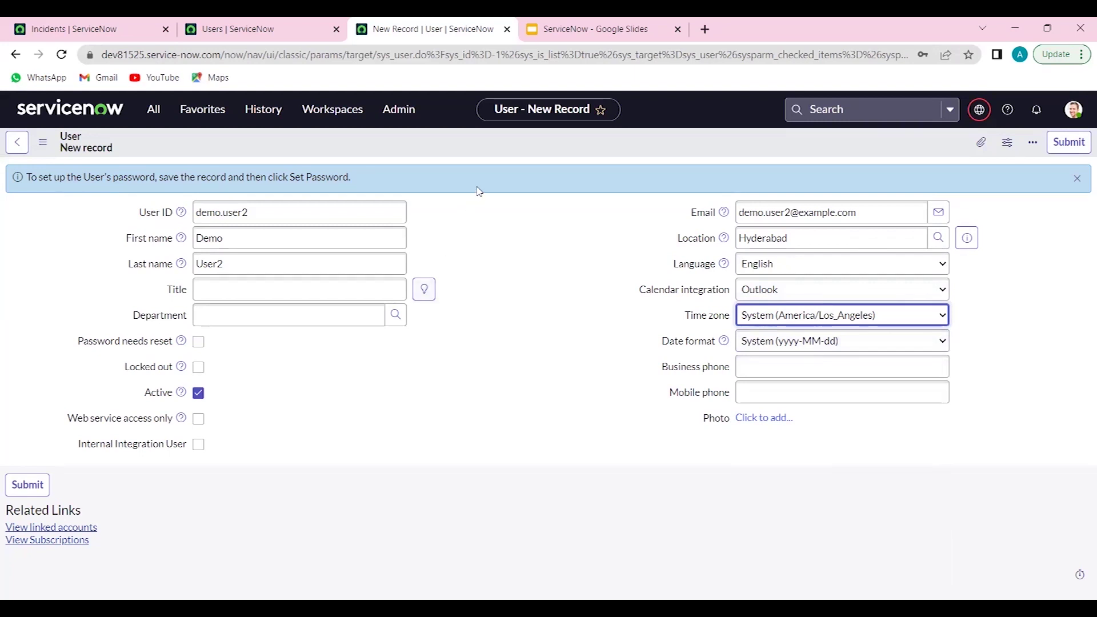
# Step: Save the new user record without leaving its form and dismiss the information message
pyautogui.rightClick(505, 142)
pyautogui.click(530, 148)
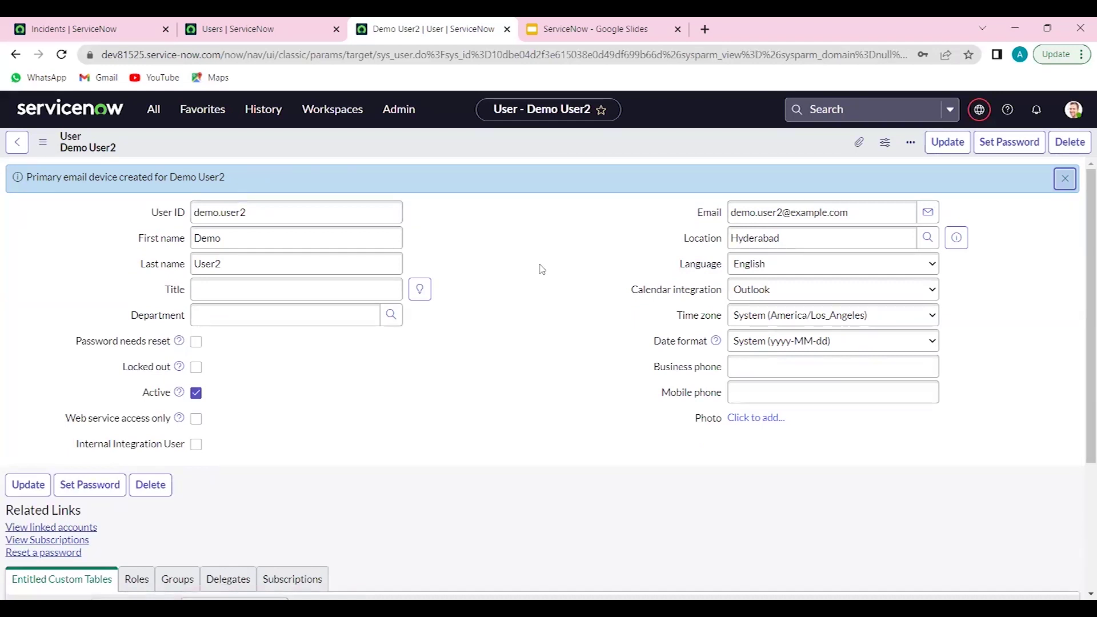
pyautogui.click(1064, 179)
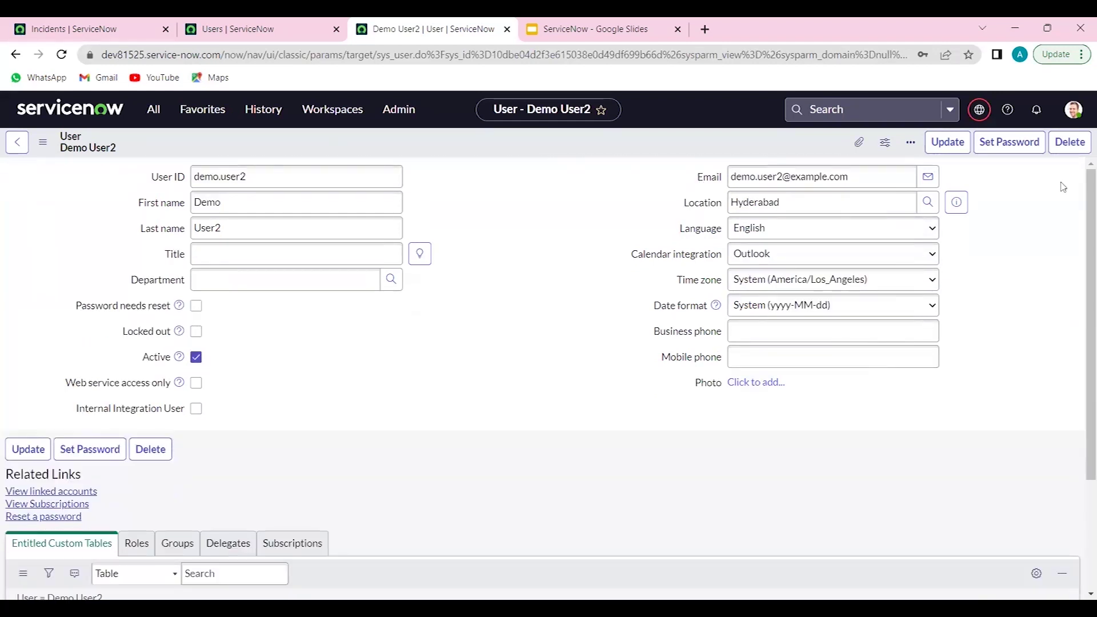
# Step: Generate a password for the user, copy it, and save it to the record
pyautogui.click(1017, 151)
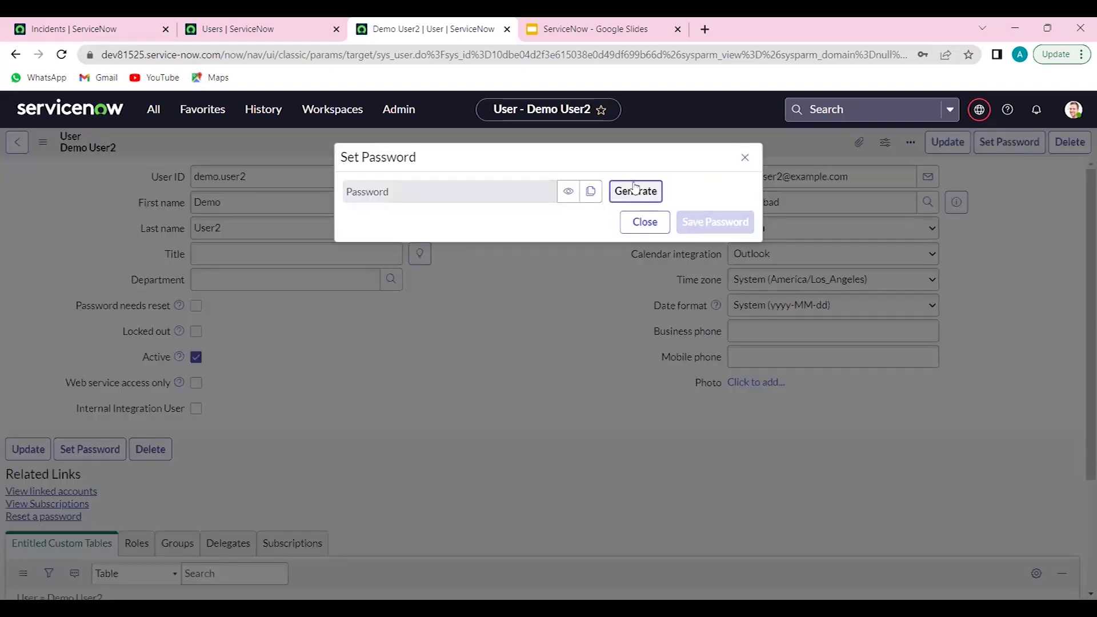
pyautogui.click(635, 189)
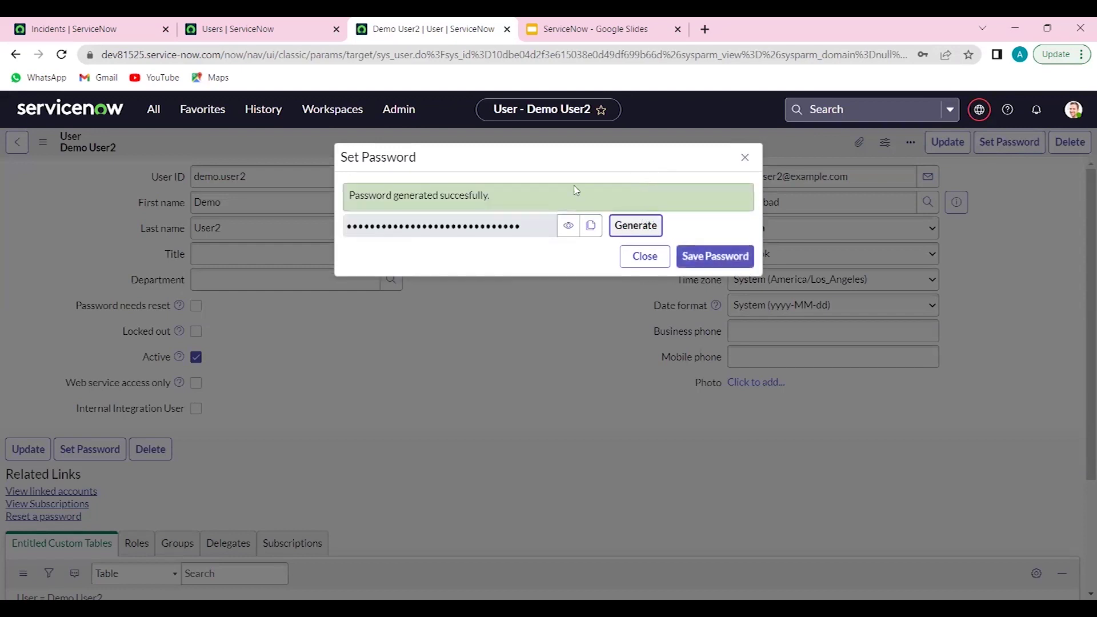
pyautogui.moveTo(492, 196); pyautogui.dragTo(352, 190)
pyautogui.click(568, 233)
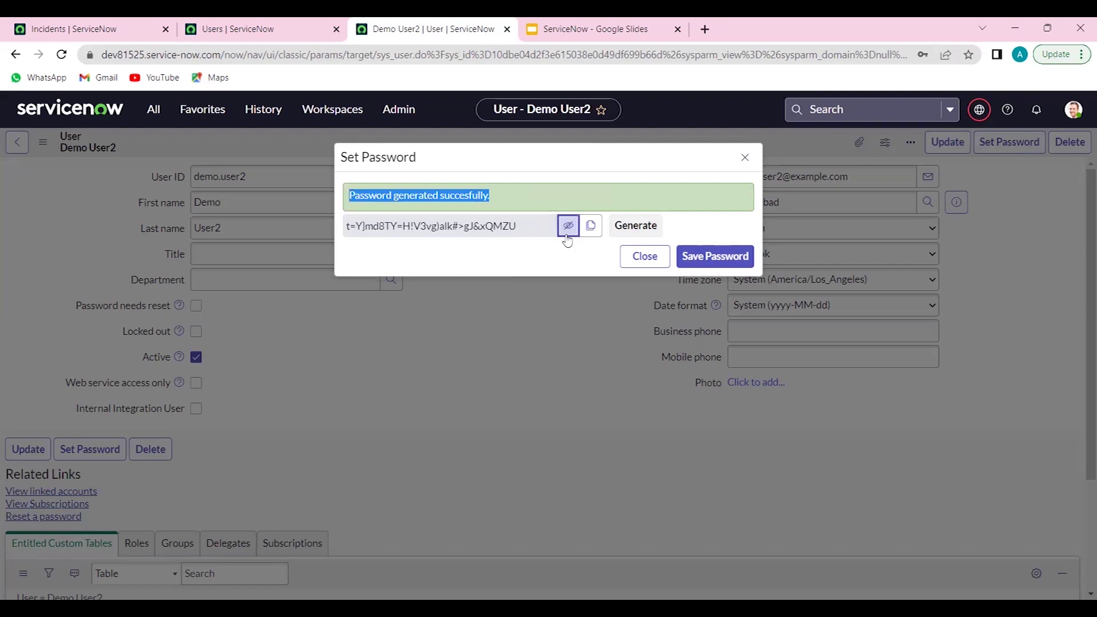
pyautogui.click(568, 234)
pyautogui.click(589, 235)
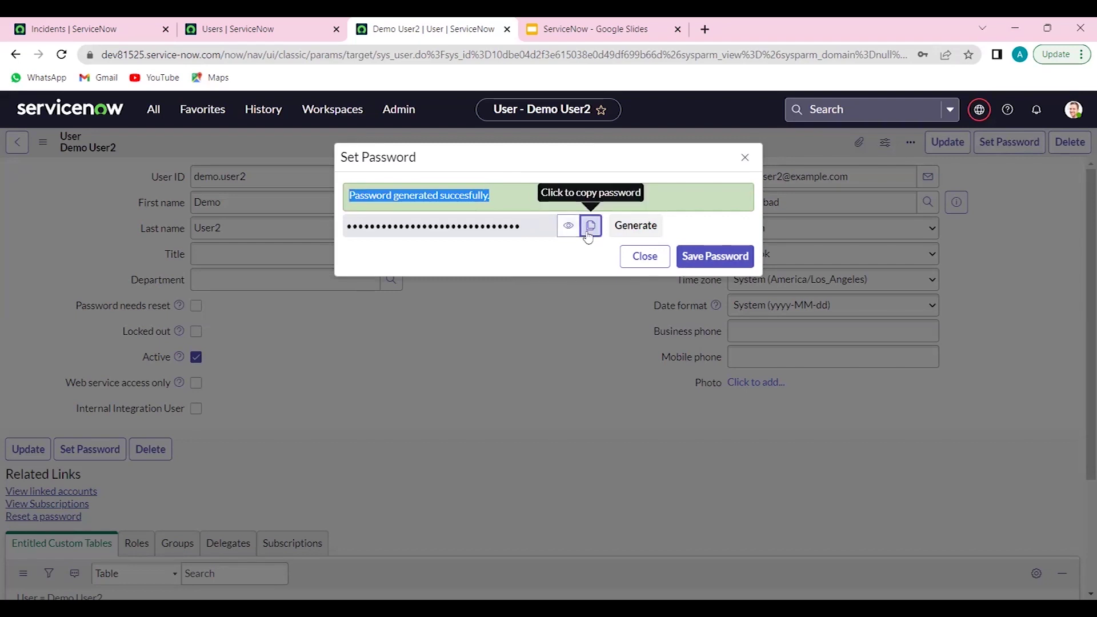
pyautogui.click(589, 236)
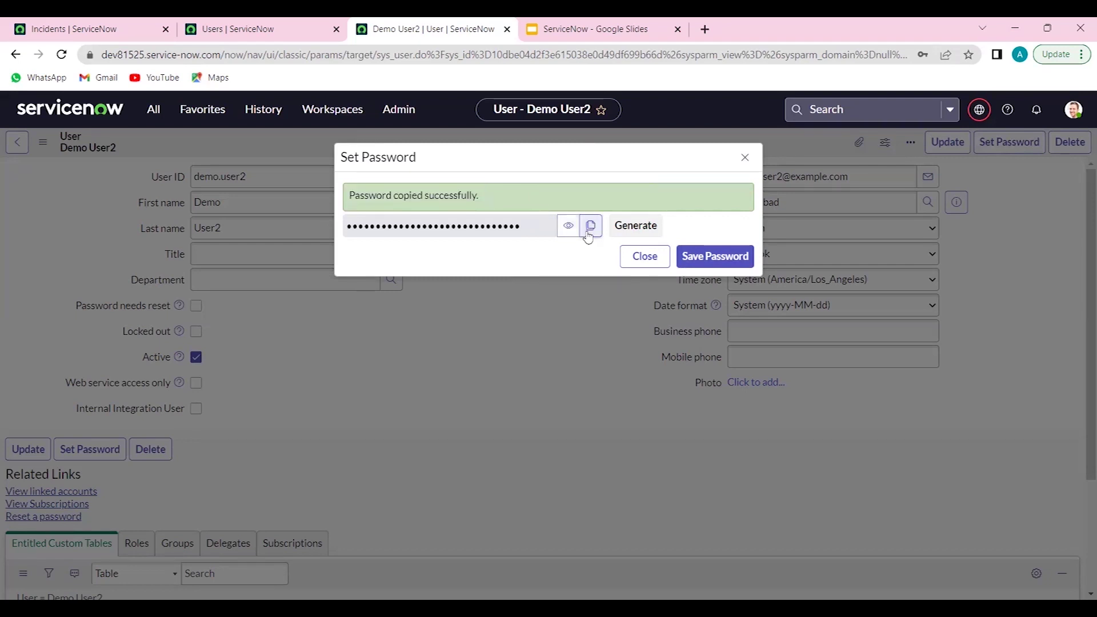
pyautogui.click(698, 261)
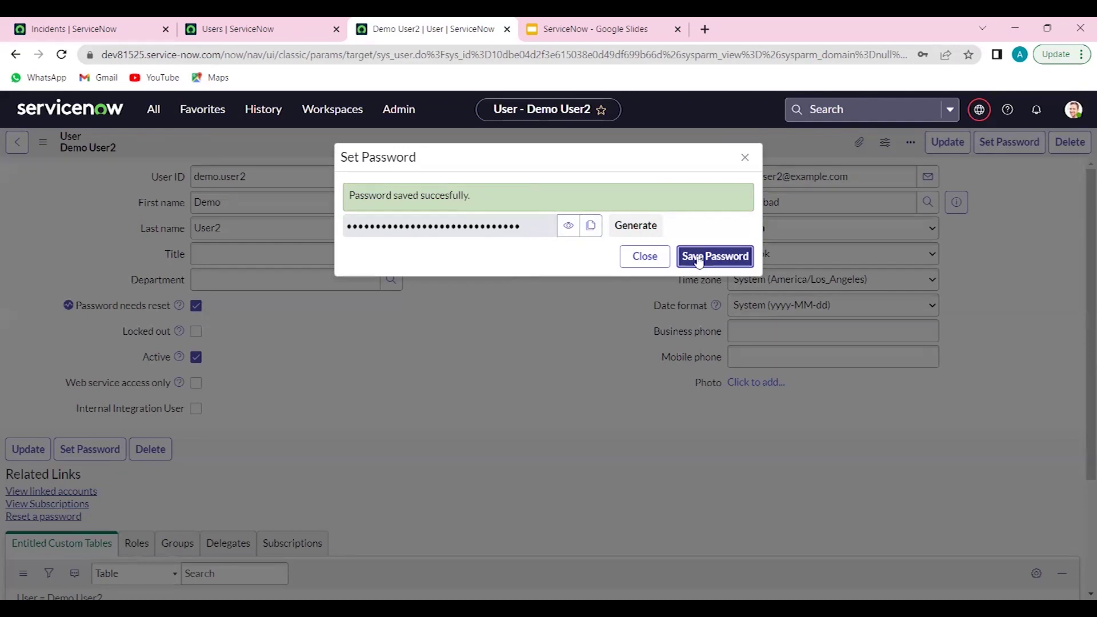
pyautogui.click(644, 256)
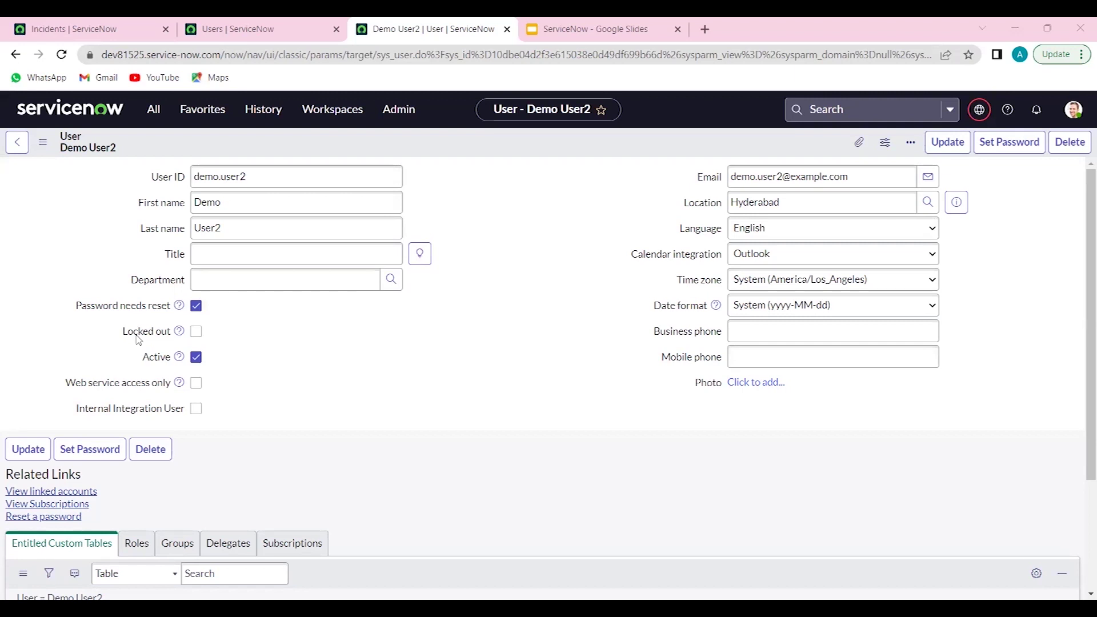
# Step: Clear the user's Password needs reset option and reload the record page
pyautogui.click(196, 306)
pyautogui.moveTo(87, 306); pyautogui.dragTo(159, 309)
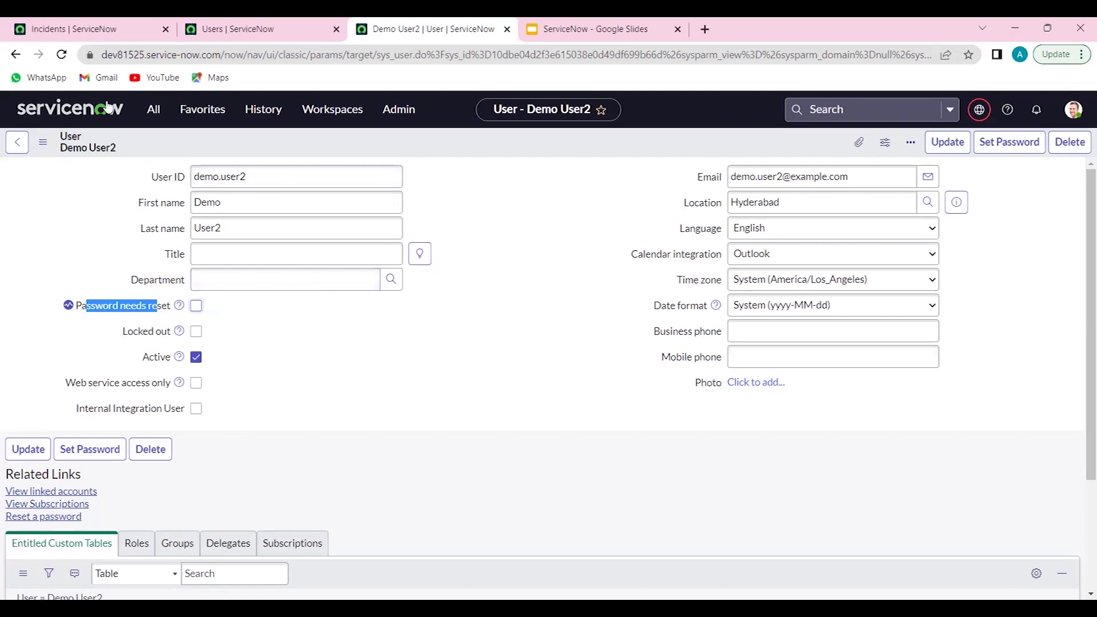
pyautogui.click(60, 52)
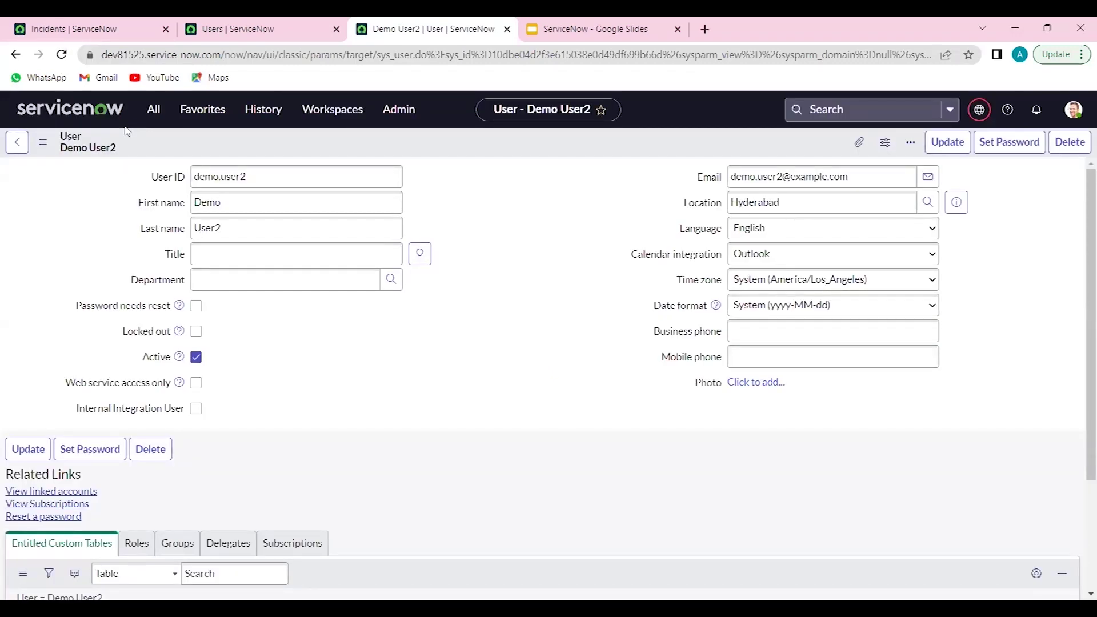
# Step: Find the groups module under User Administration and open its Groups list
pyautogui.click(161, 120)
pyautogui.write('Group')
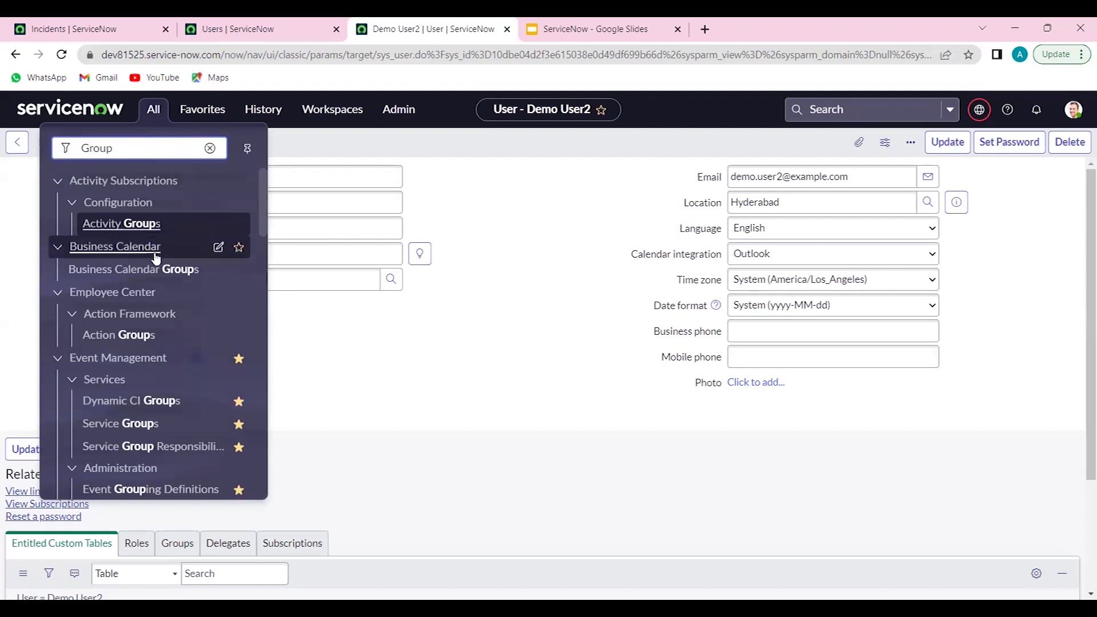
pyautogui.scroll(-15, 156, 259)
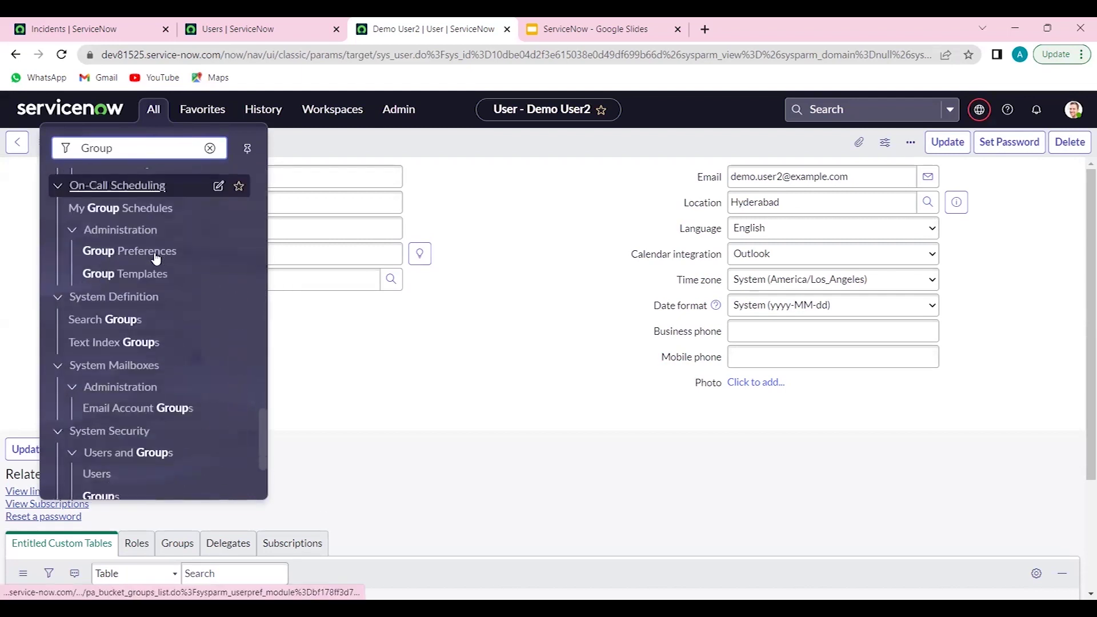
pyautogui.scroll(-5, 156, 259)
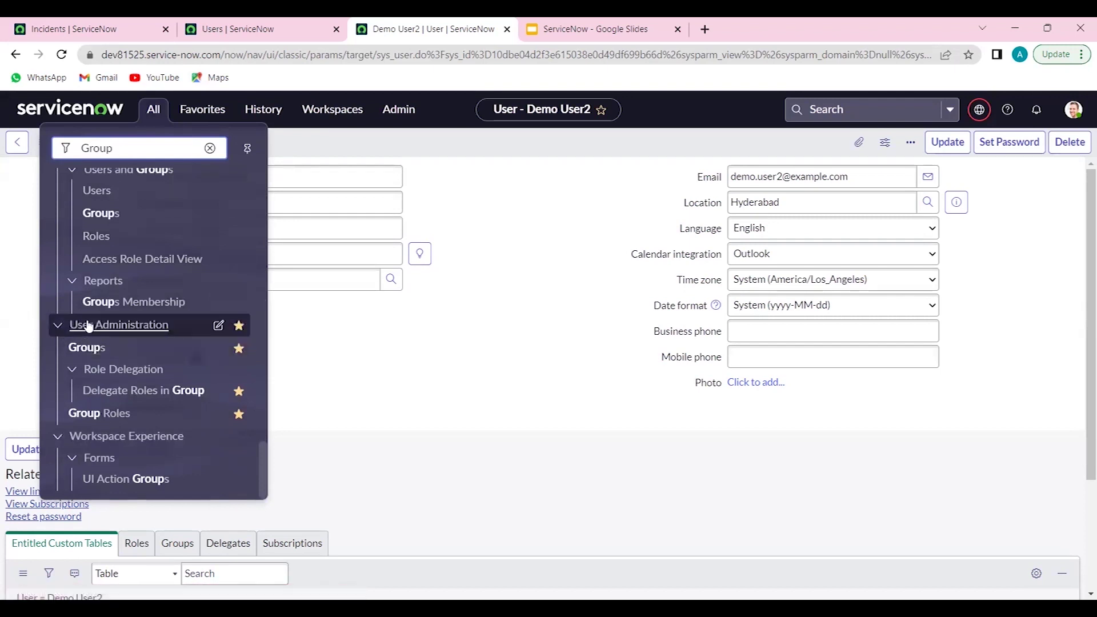
pyautogui.click(94, 349)
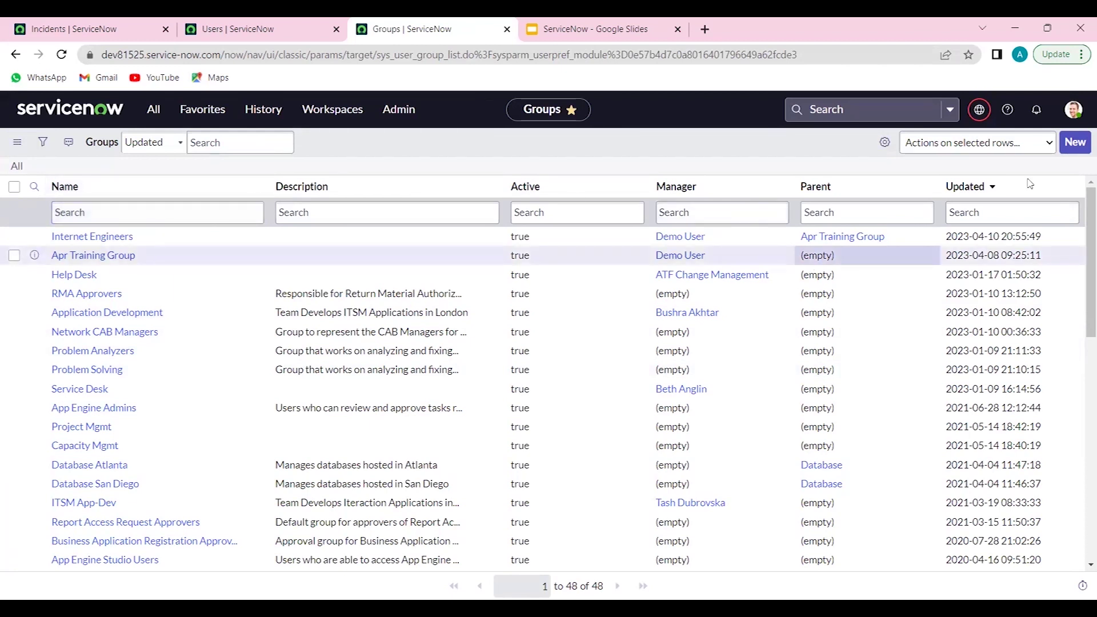
# Step: Start a new group record and name it Network Field Engineer
pyautogui.click(1076, 146)
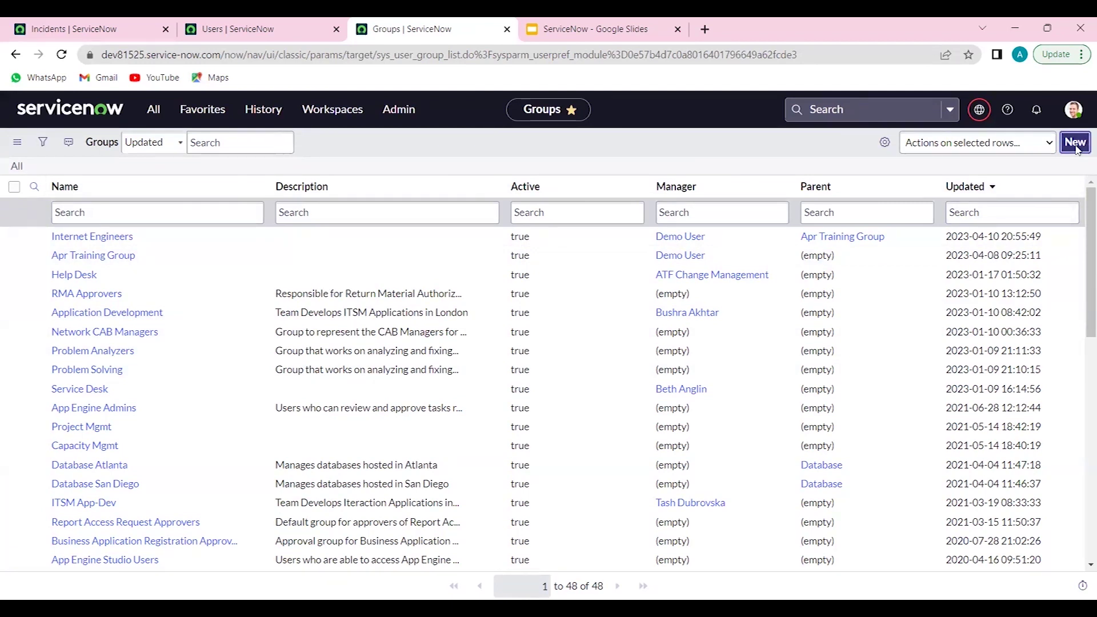
pyautogui.click(370, 175)
pyautogui.write('Inter')
pyautogui.hotkey('ctrl', 'a')
pyautogui.write('Ne')
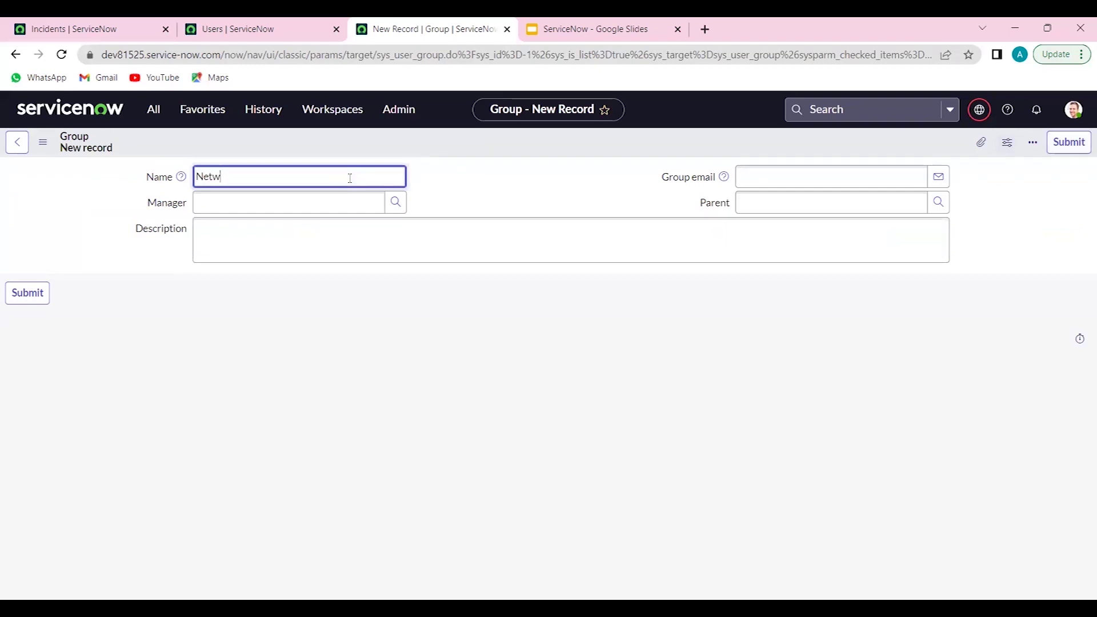
pyautogui.write('twork Field Enginerr')
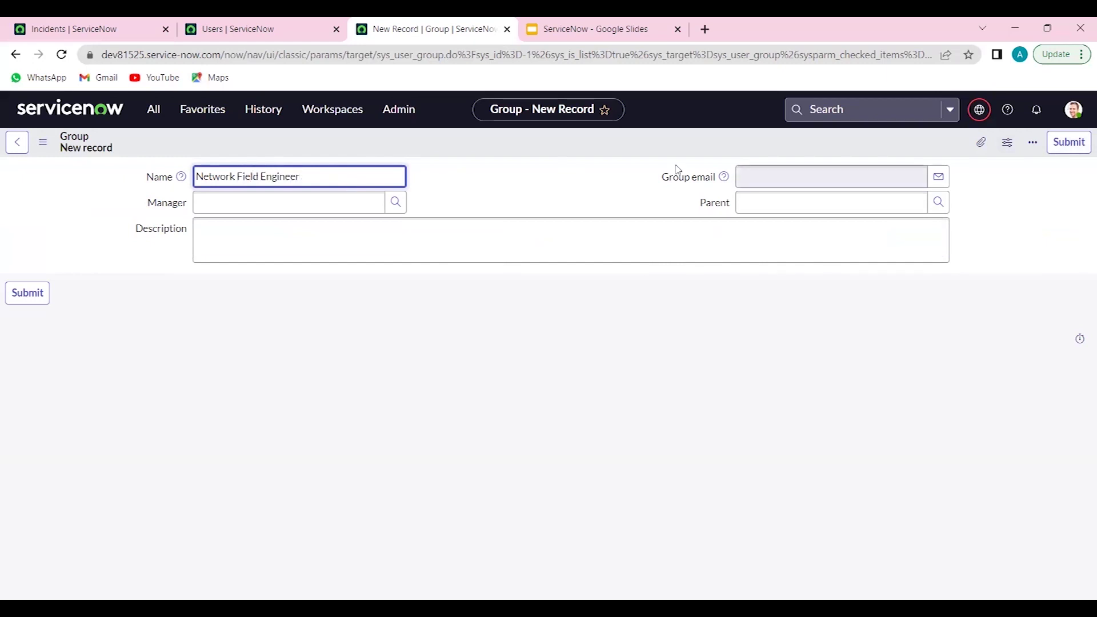
# Step: Fill in the group's email address and save the new group record without leaving its form
pyautogui.click(768, 173)
pyautogui.write('netwrok')
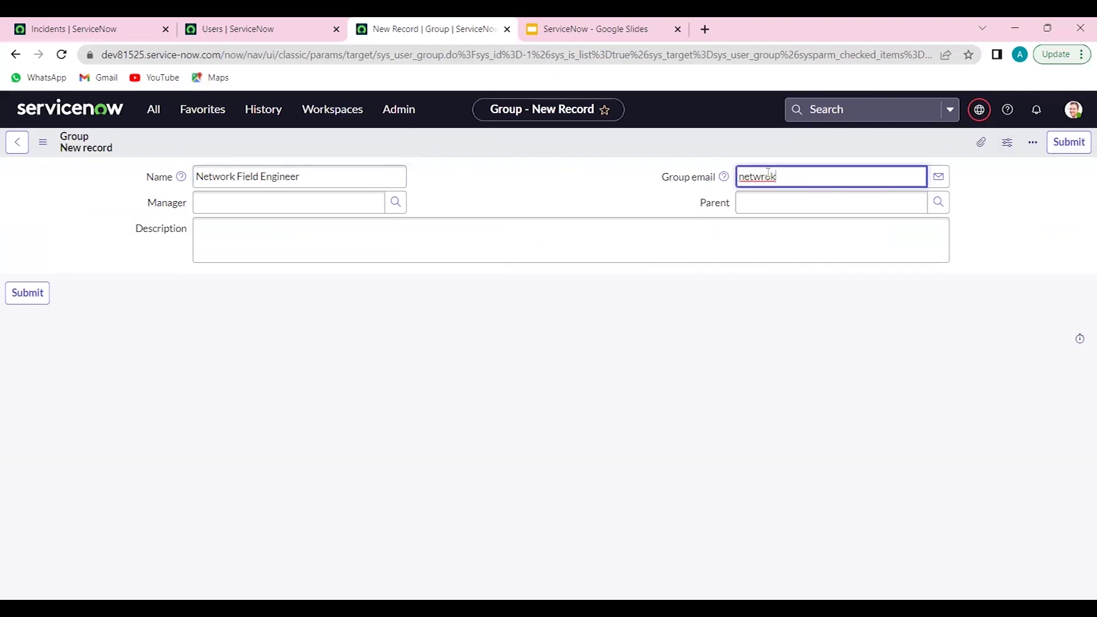
pyautogui.press('BackSpace')
pyautogui.press('BackSpace')
pyautogui.press('BackSpace')
pyautogui.write('ork.engieering@exapmle.com')
pyautogui.rightClick(639, 151)
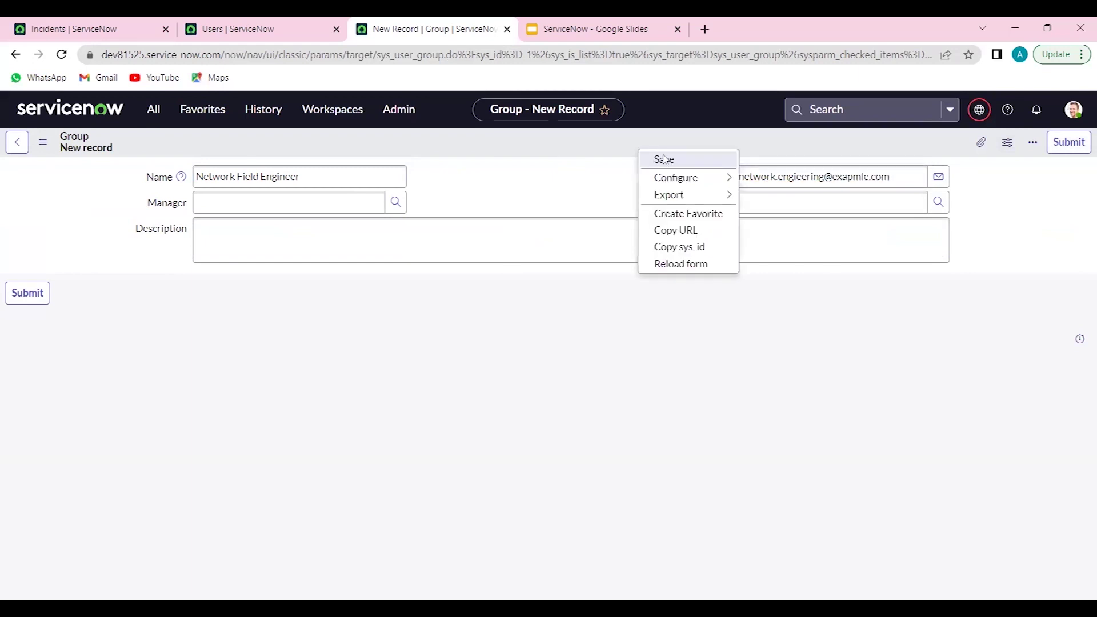
pyautogui.click(664, 159)
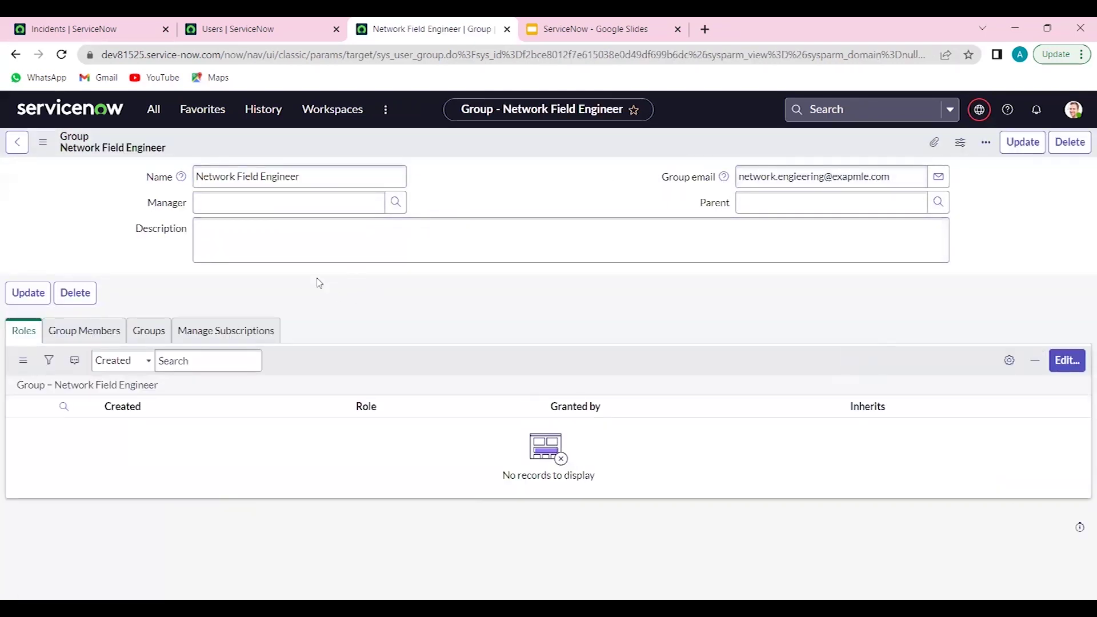
# Step: Add the newly created demo user to the Network Field Engineer group's members and save the membership
pyautogui.click(103, 335)
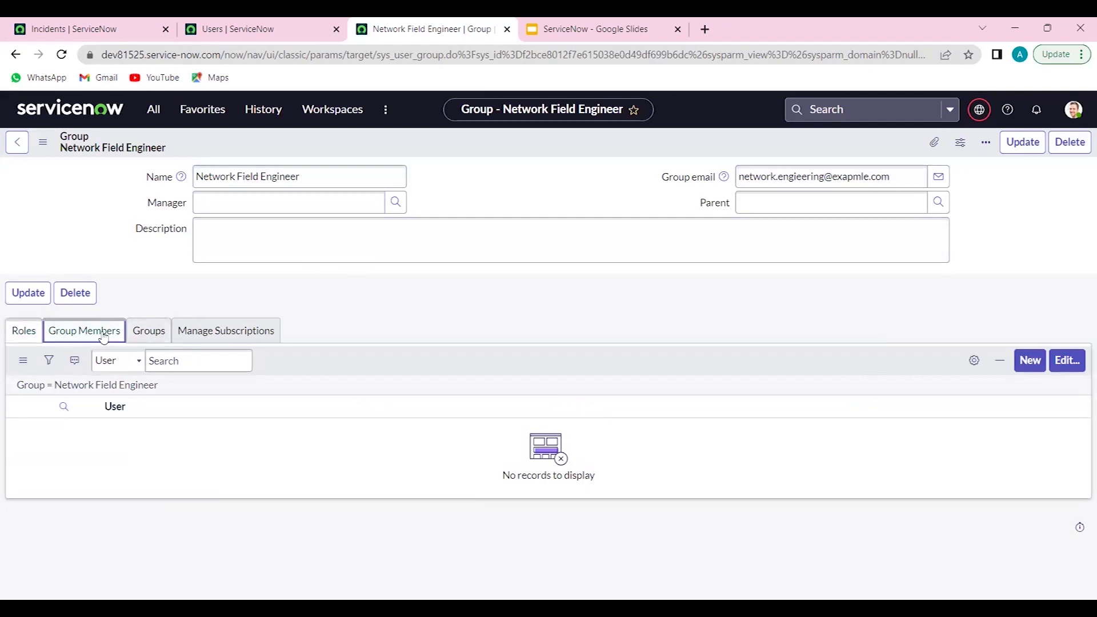
pyautogui.click(1073, 359)
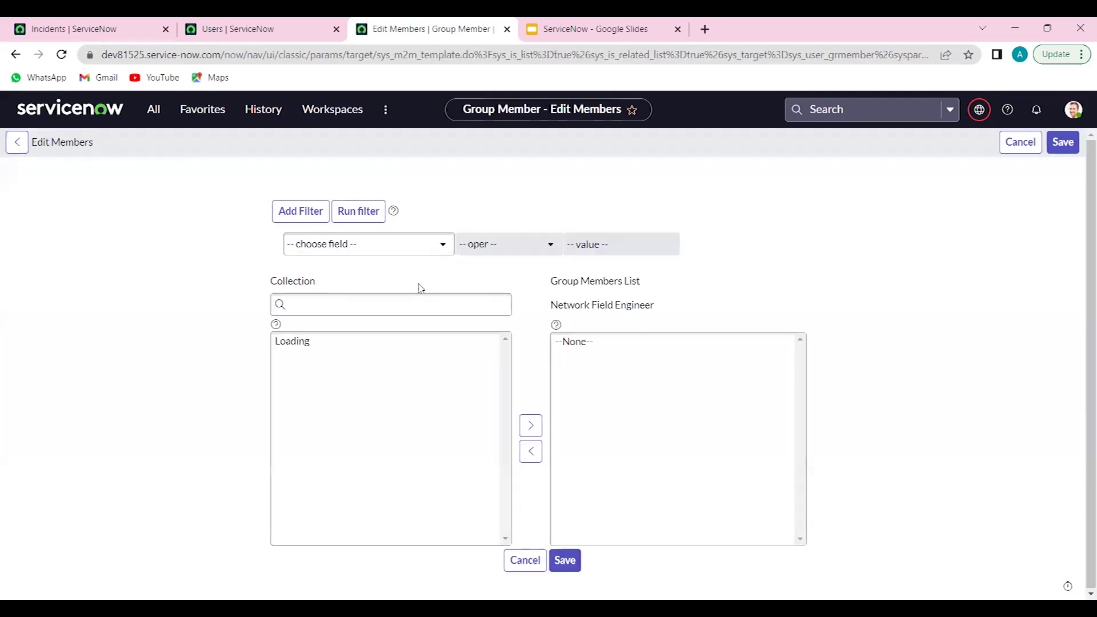
pyautogui.click(400, 299)
pyautogui.write('demo')
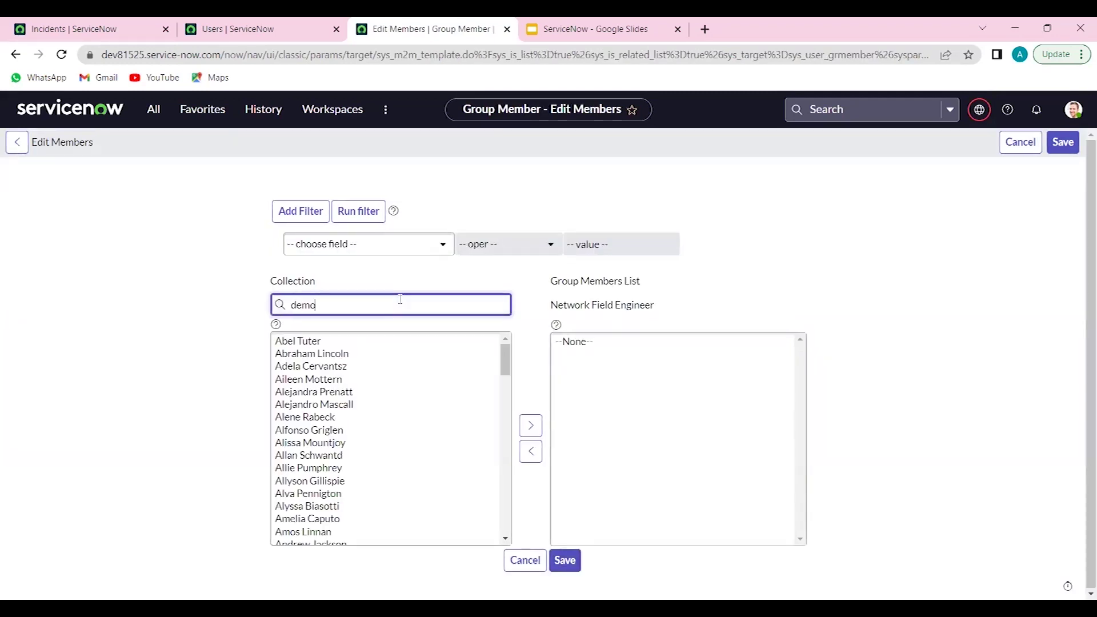
pyautogui.click(308, 367)
pyautogui.doubleClick(309, 366)
pyautogui.scroll(-1, 559, 556)
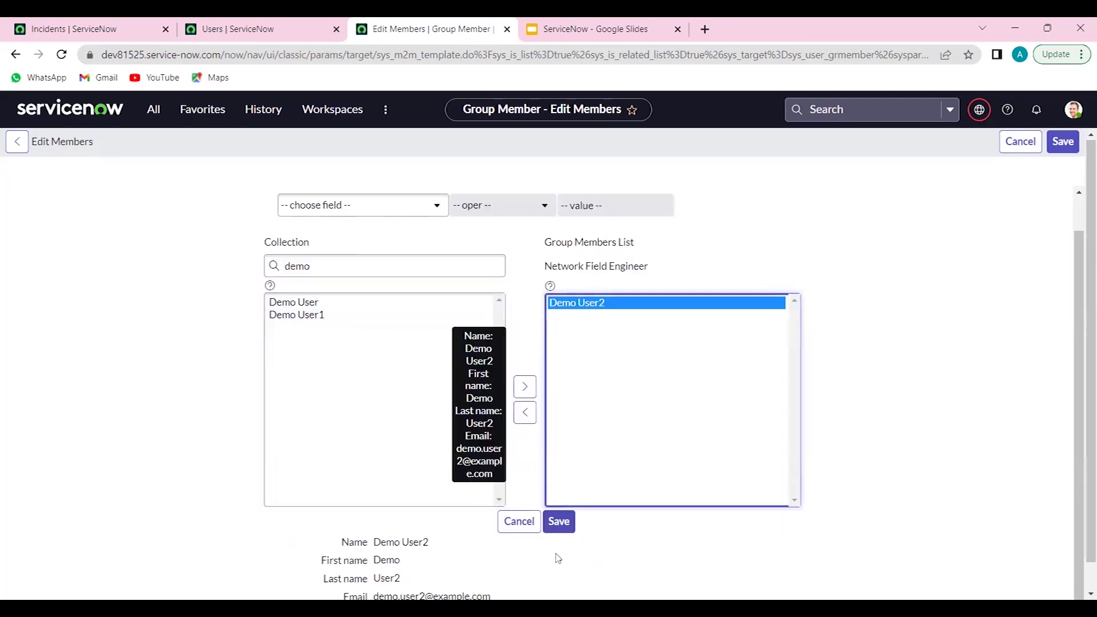
pyautogui.click(559, 523)
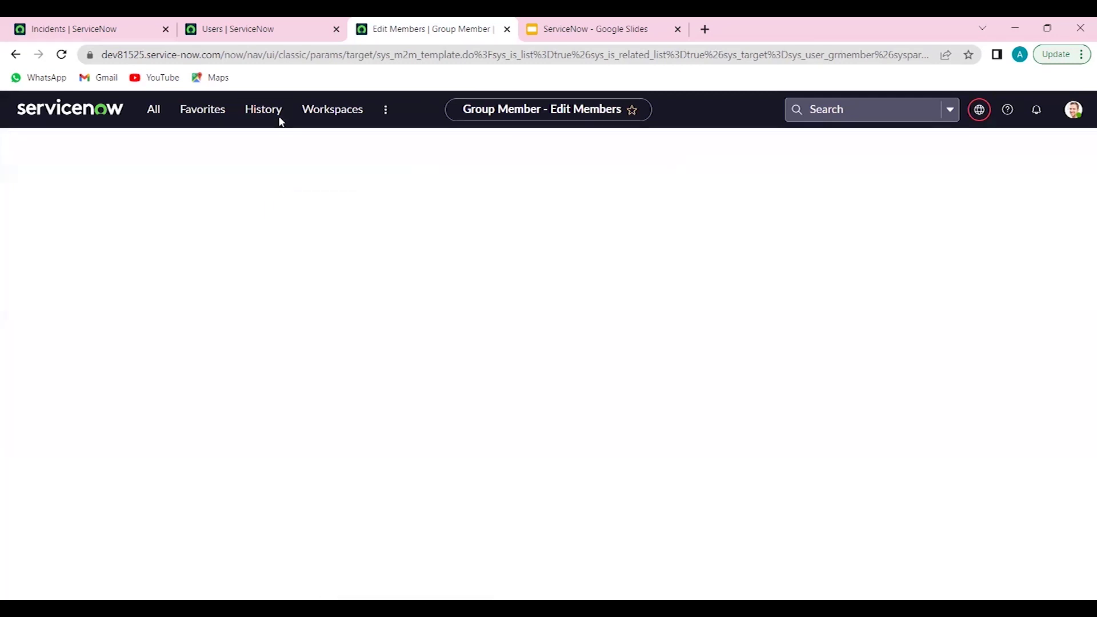
# Step: Refresh the Users list, open the new demo user's record in a separate tab, and check its groups and roles
pyautogui.click(237, 28)
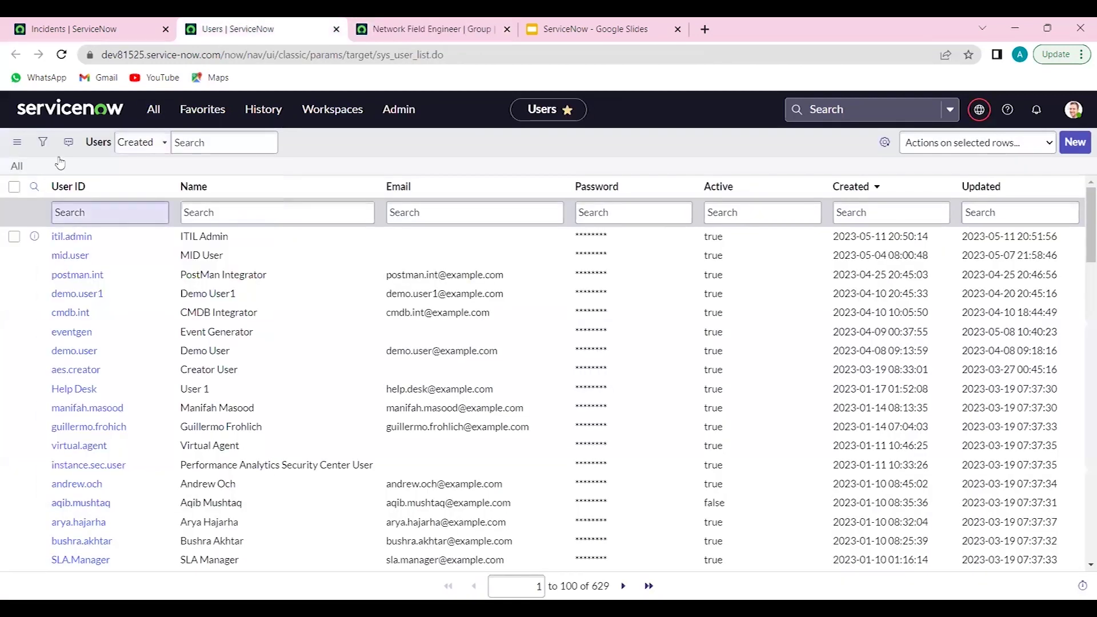
pyautogui.click(64, 57)
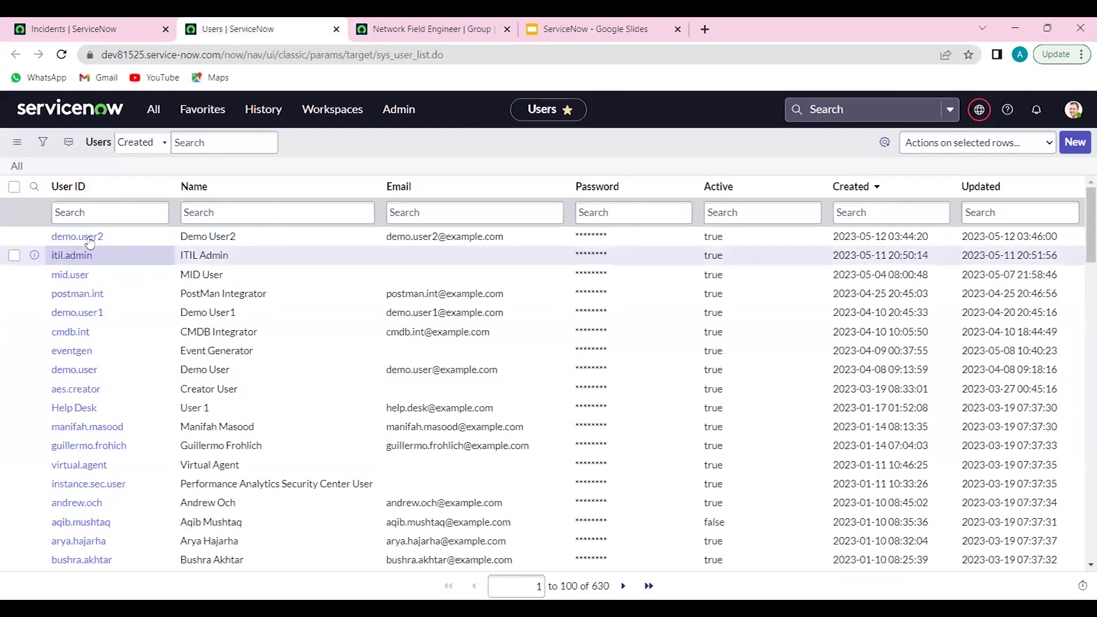
pyautogui.keyDown('ctrl'); pyautogui.click(88, 237); pyautogui.keyUp('ctrl')
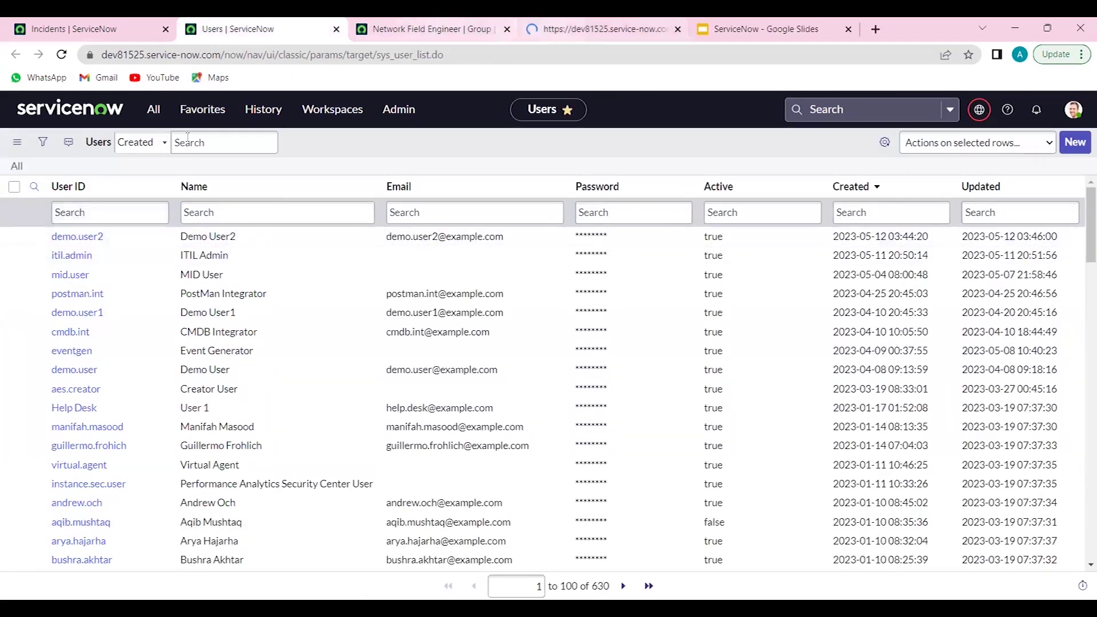
pyautogui.click(554, 30)
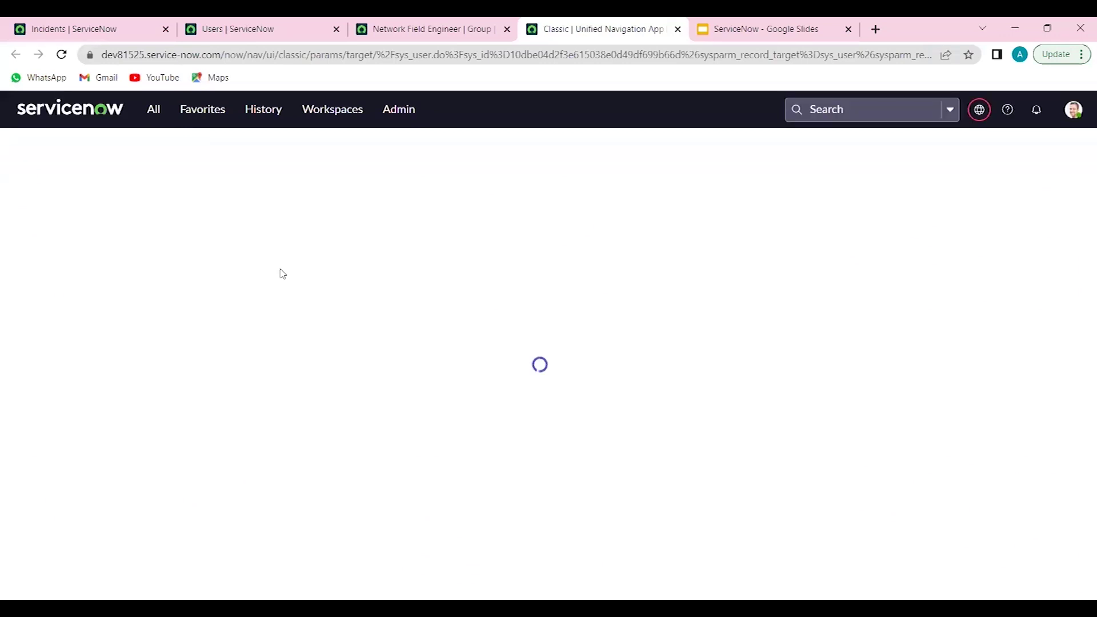
pyautogui.scroll(-2, 238, 357)
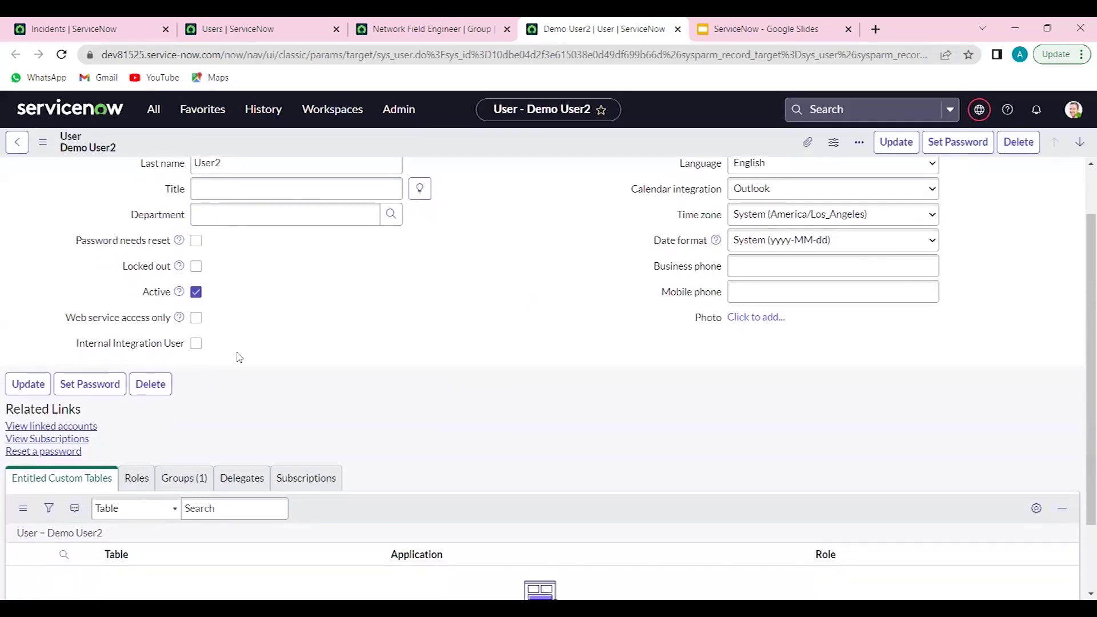
pyautogui.click(196, 487)
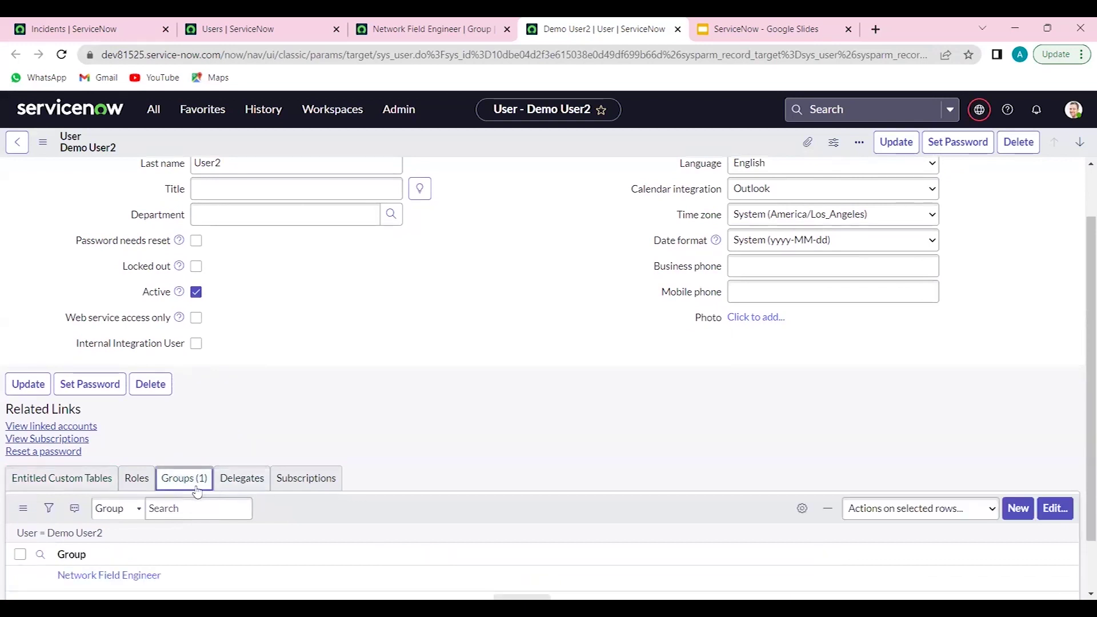
pyautogui.click(135, 483)
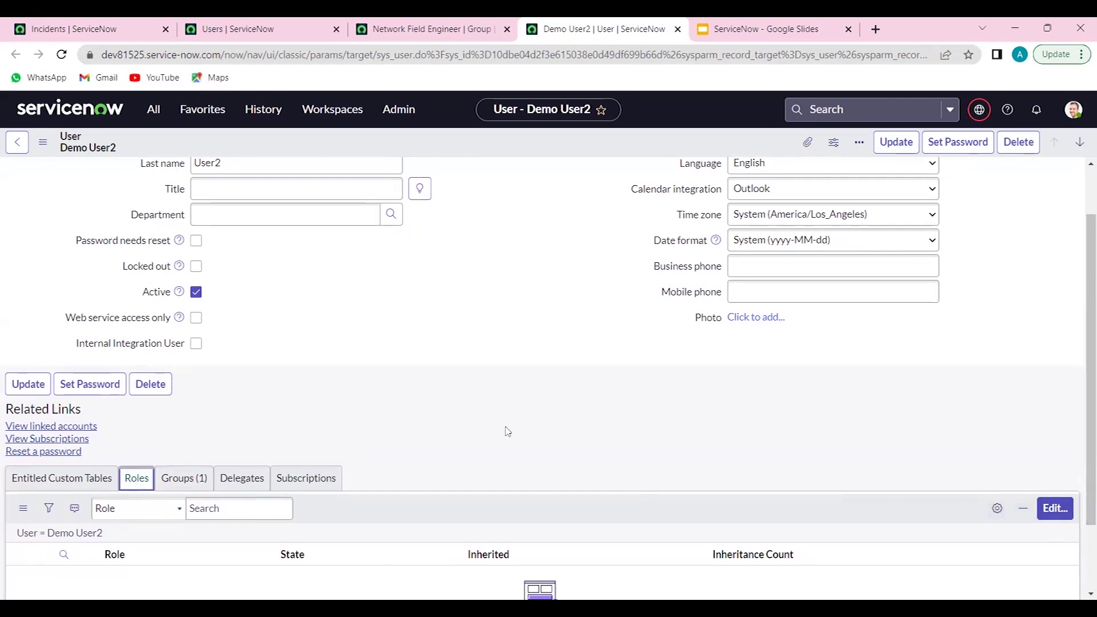
# Step: Return to the Network Field Engineer group, add the itil role to its roles, and save the change
pyautogui.click(425, 28)
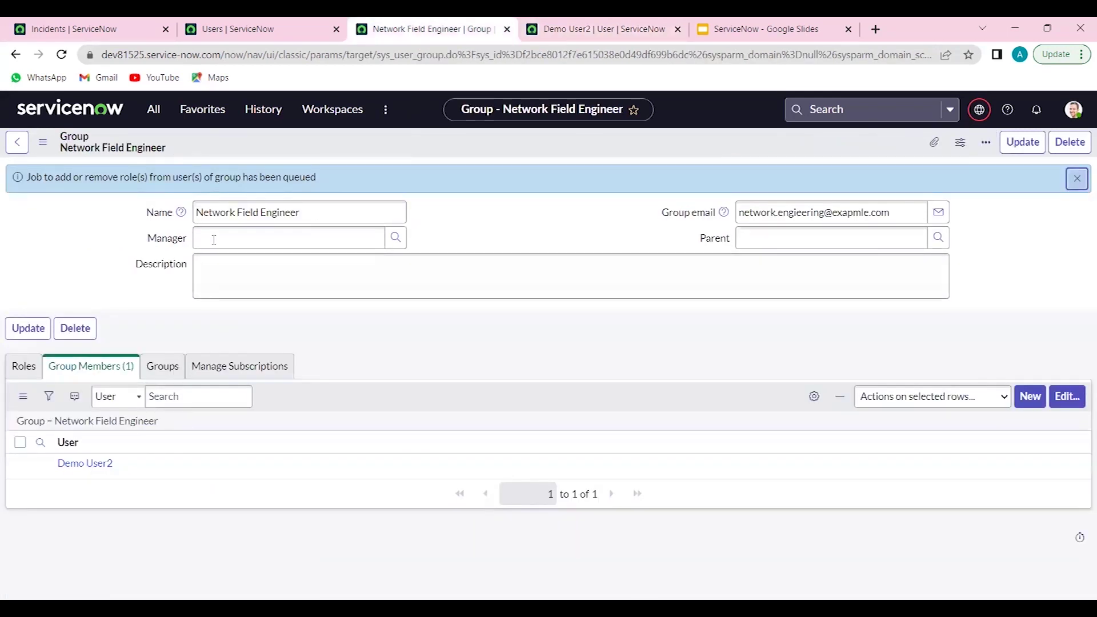
pyautogui.click(13, 378)
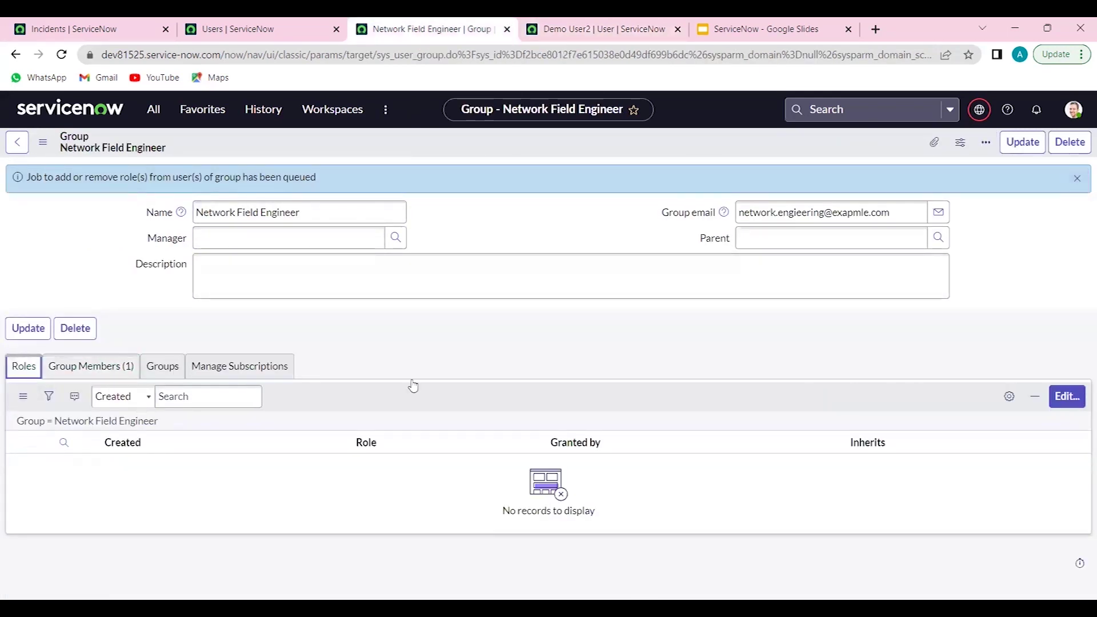
pyautogui.click(1064, 398)
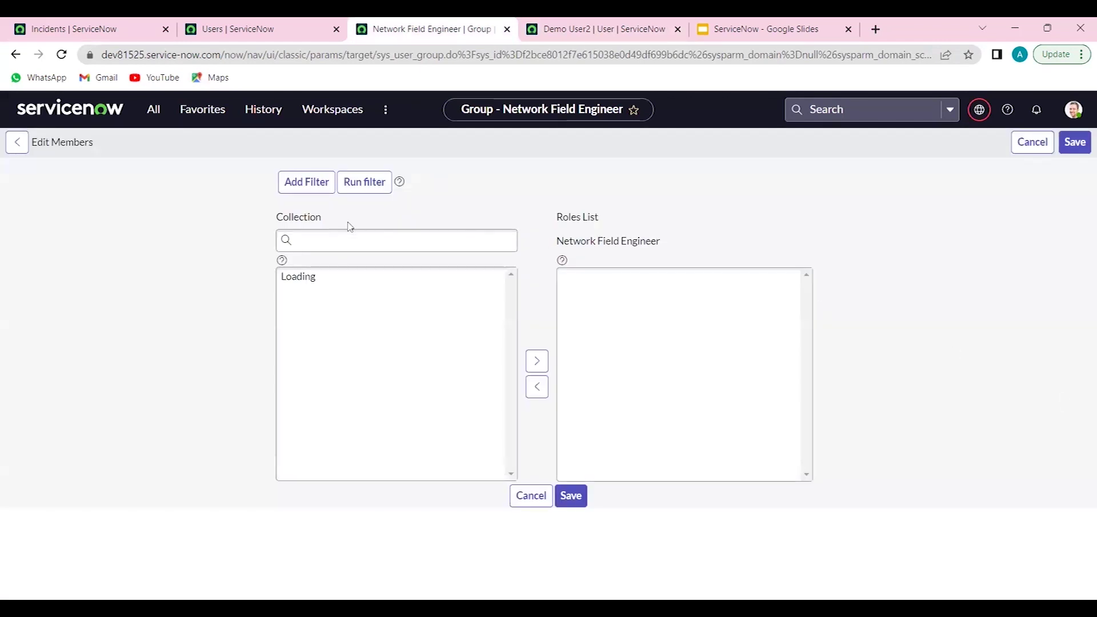
pyautogui.click(324, 304)
pyautogui.write('itil')
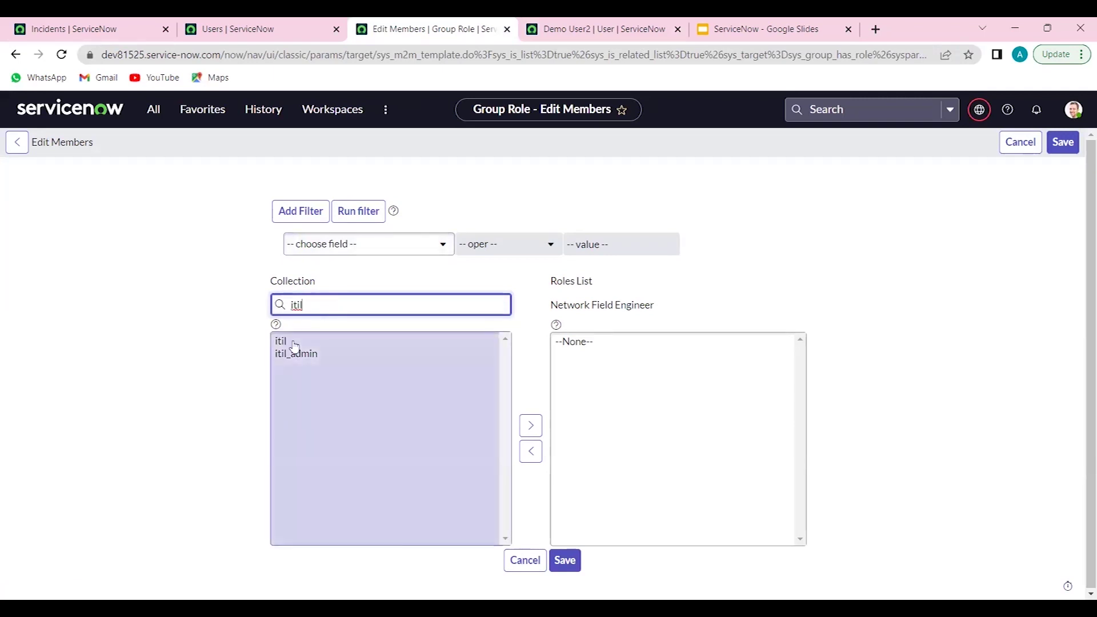
pyautogui.doubleClick(286, 341)
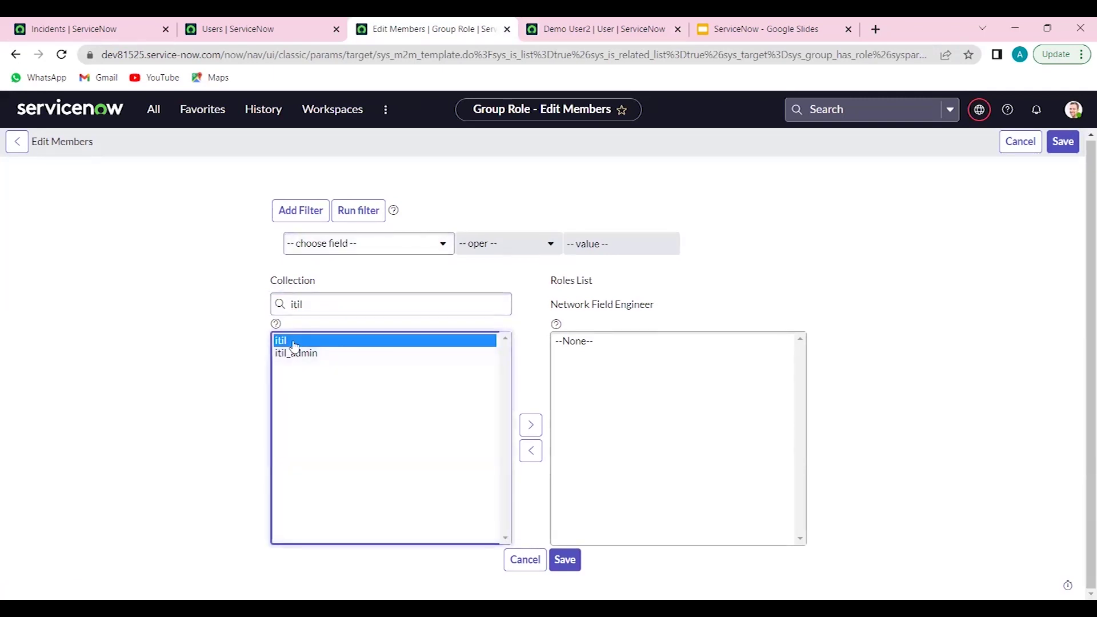
pyautogui.click(564, 559)
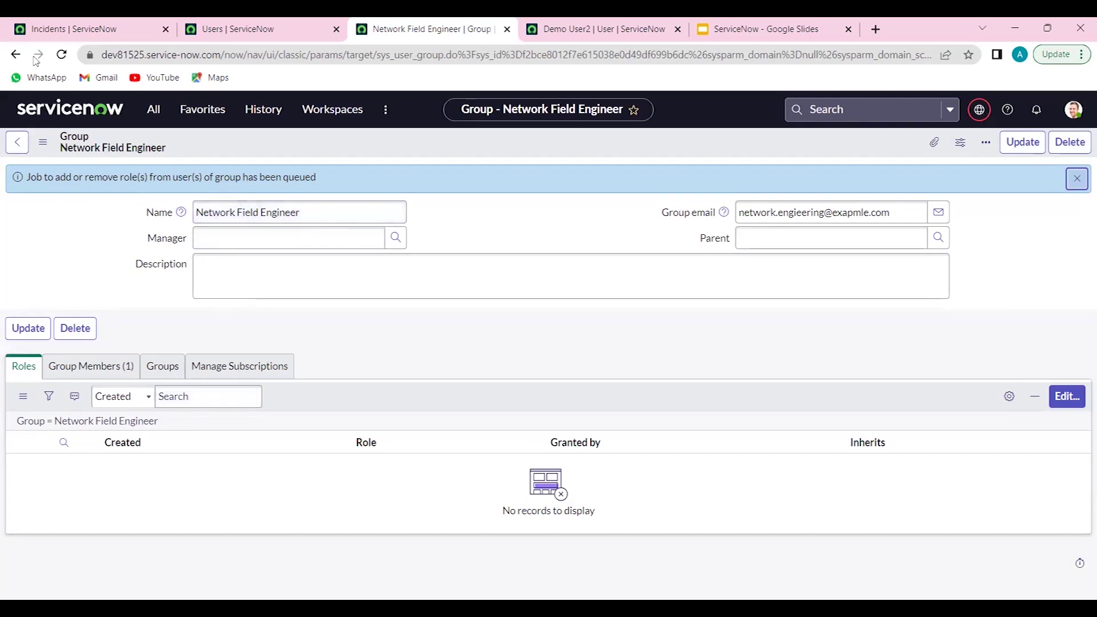
# Step: Reload the group and user records and compare the group's roles and members with the roles listed for the demo user
pyautogui.click(58, 60)
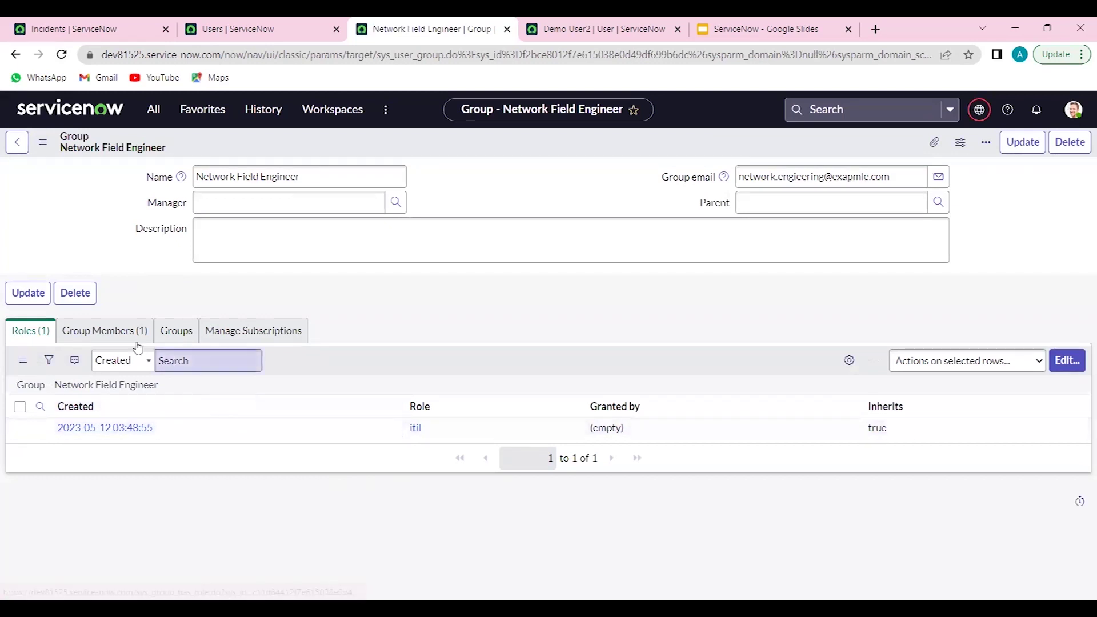
pyautogui.click(104, 330)
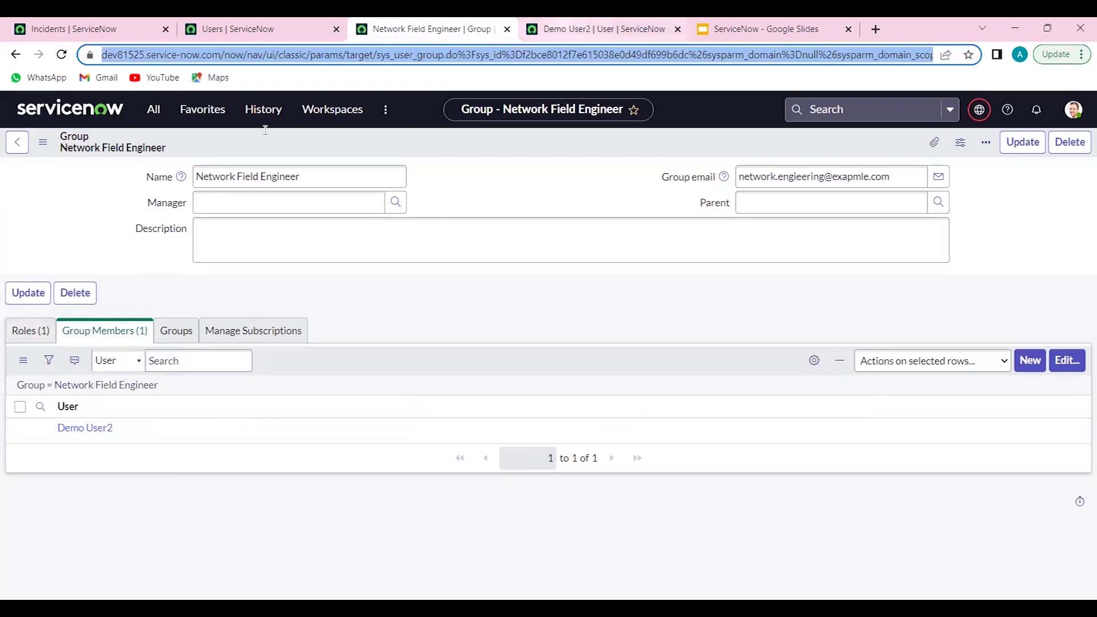
pyautogui.click(594, 28)
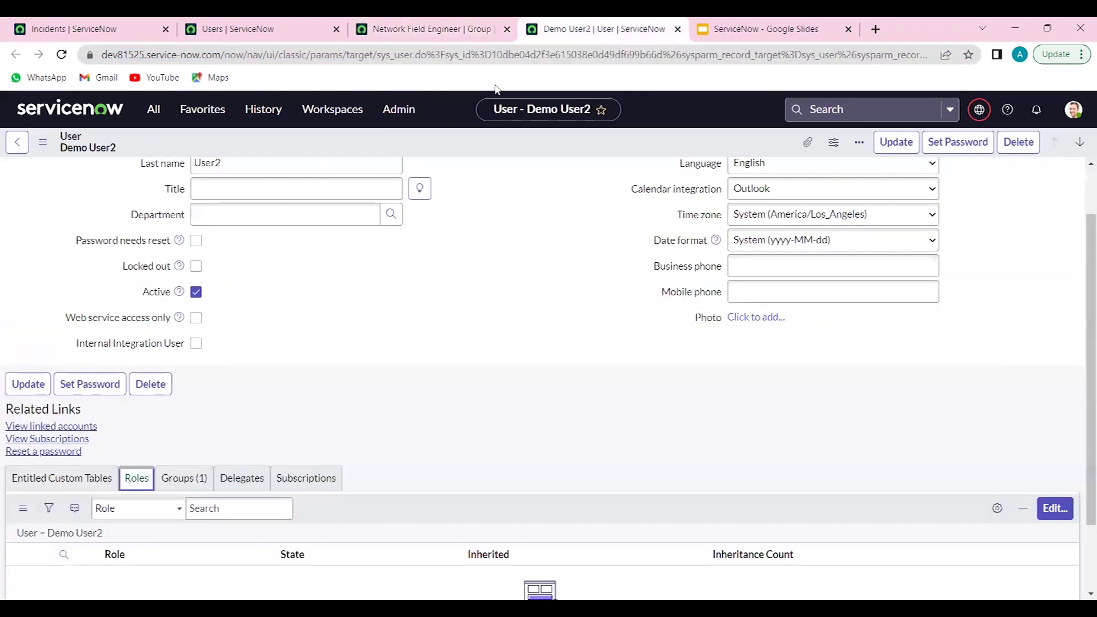
pyautogui.click(61, 55)
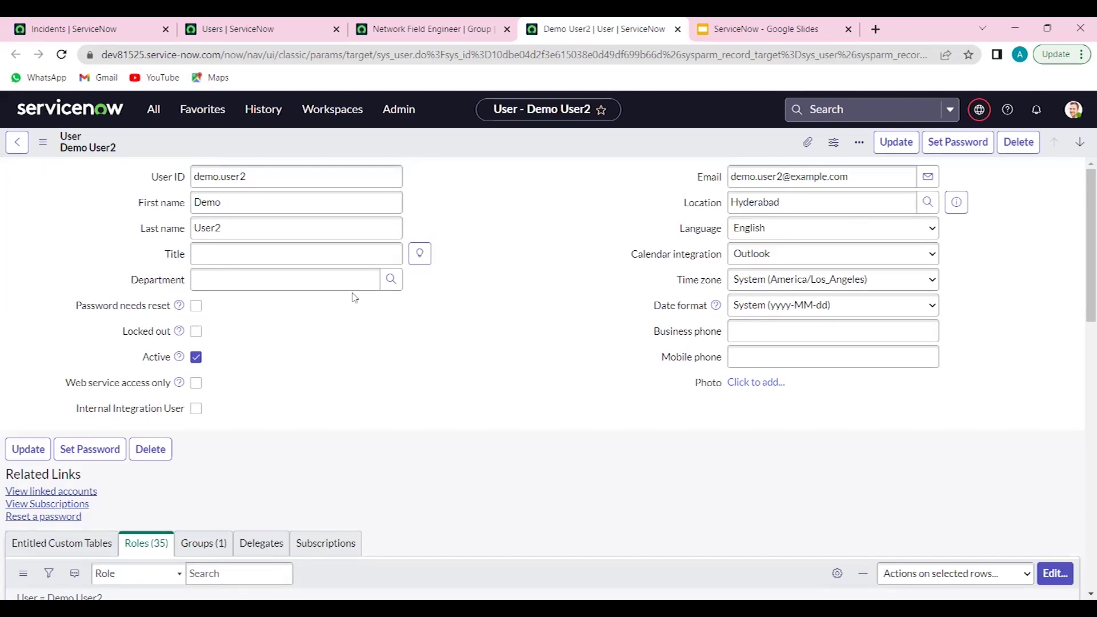
pyautogui.scroll(-4, 427, 379)
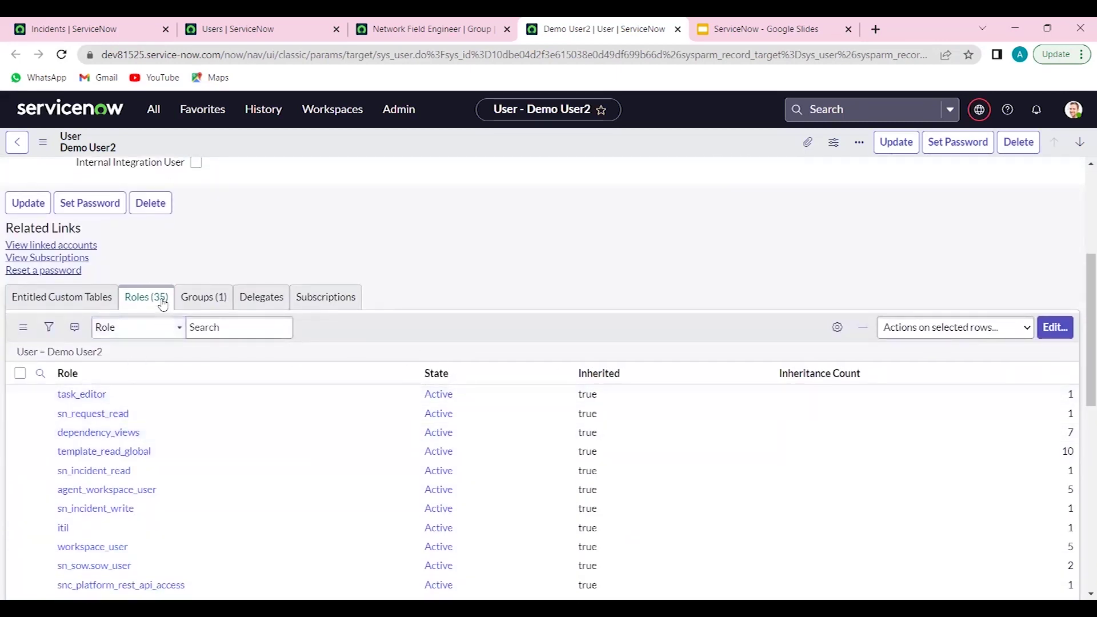
pyautogui.click(428, 29)
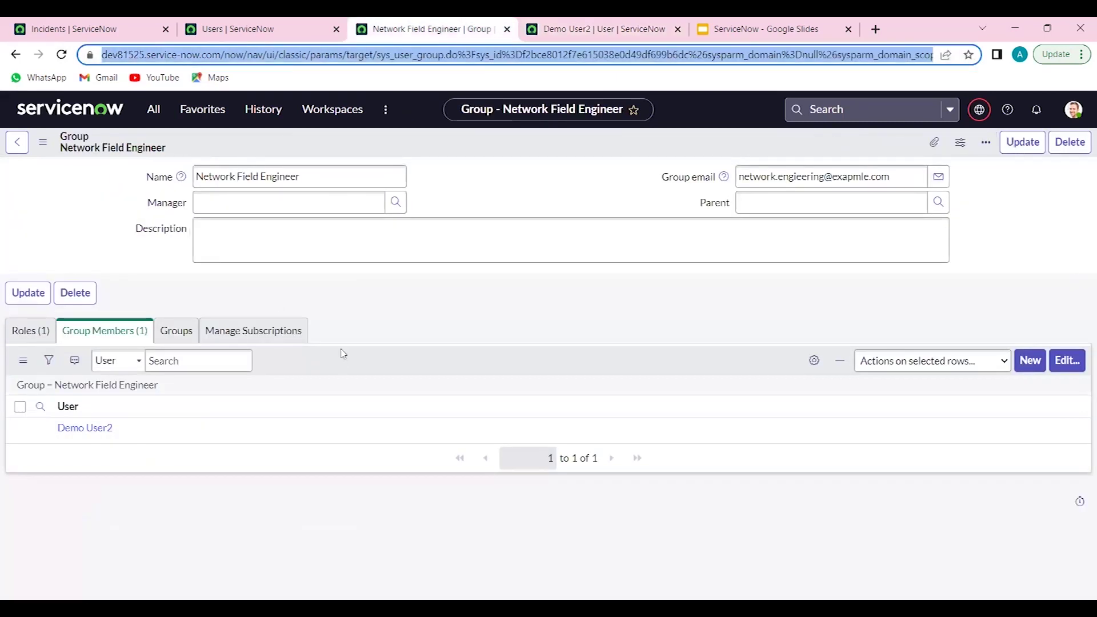
pyautogui.click(20, 329)
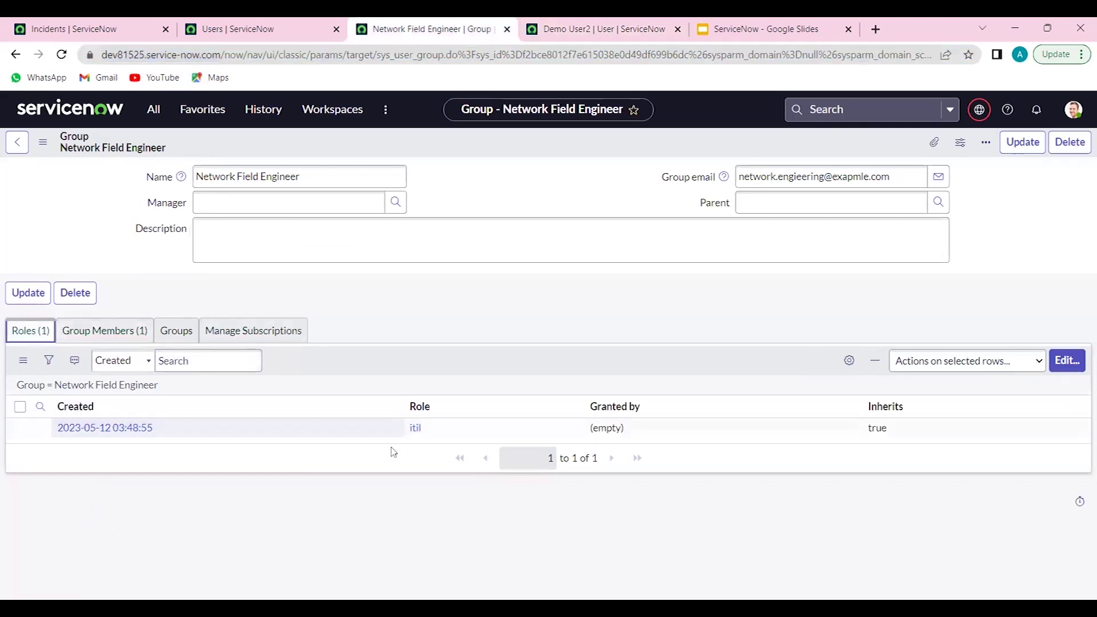
# Step: Open the itil role's record from the Network Field Engineer group in a separate tab and review the roles it contains
pyautogui.middleClick(415, 427)
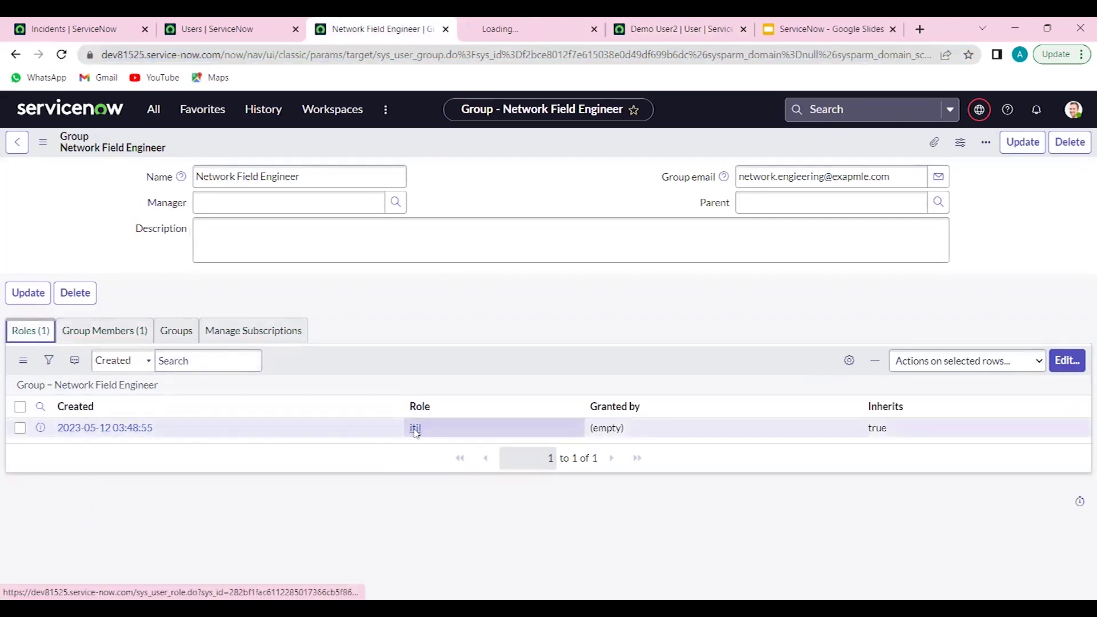
pyautogui.hotkey('ctrl', 'Tab')
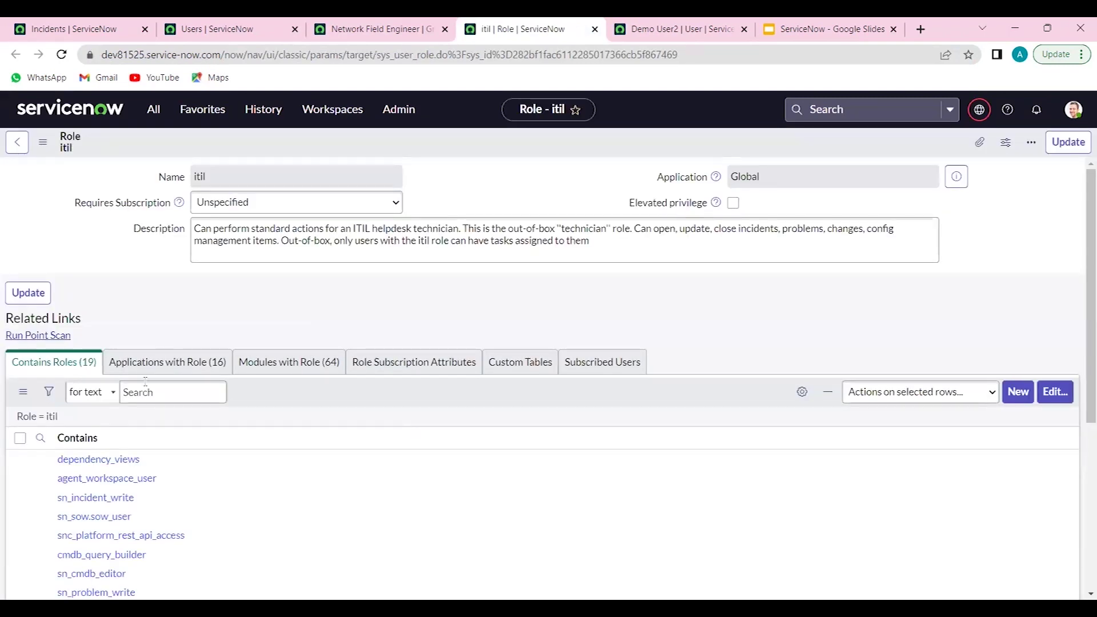
pyautogui.scroll(-3, 145, 381)
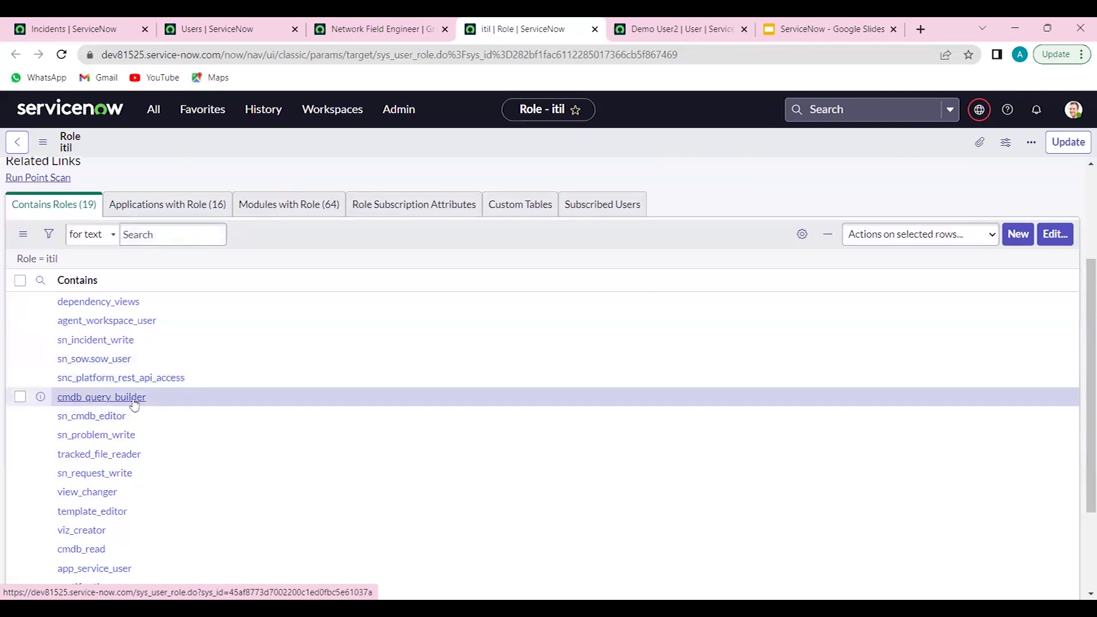
pyautogui.scroll(3, 227, 323)
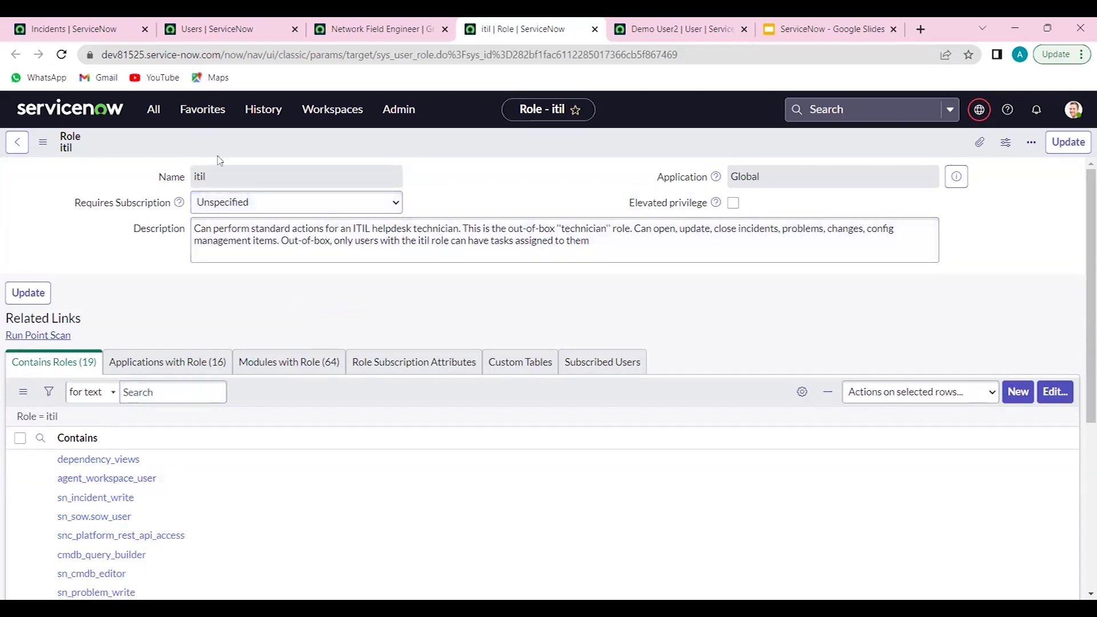
pyautogui.doubleClick(228, 176)
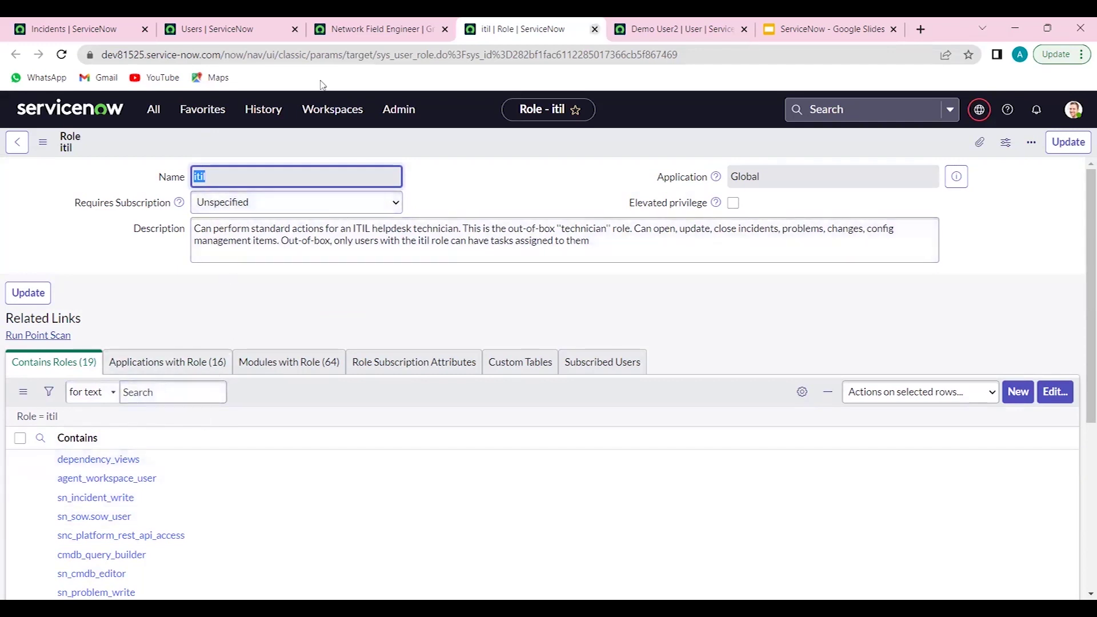
# Step: Open the role assignment editor for the demo user and the one for the Network Field Engineer group to compare them
pyautogui.click(677, 28)
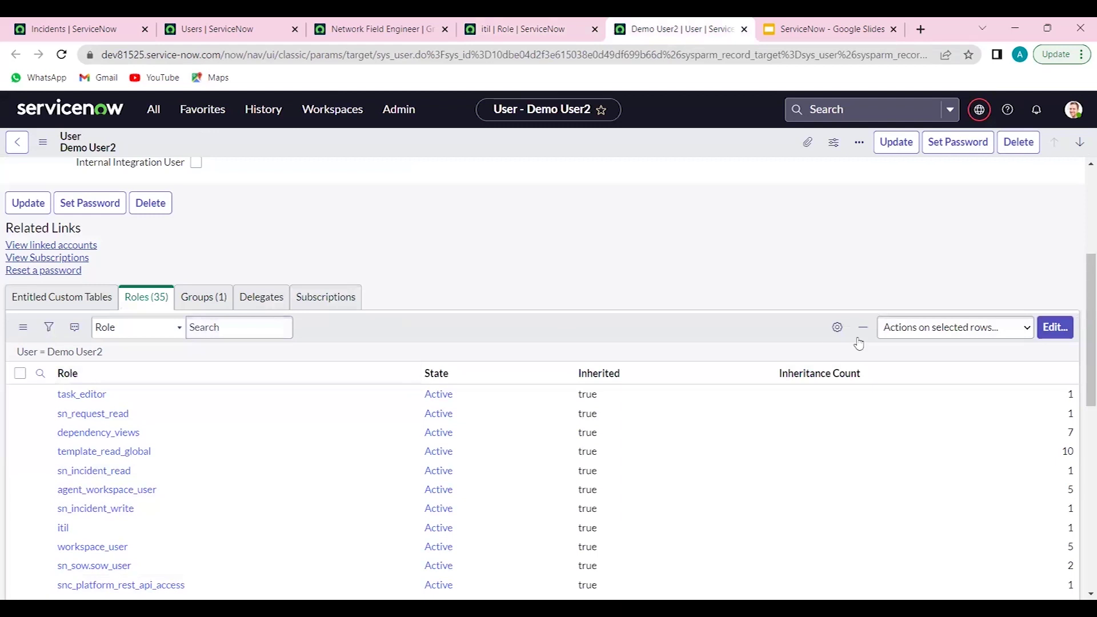
pyautogui.click(1063, 327)
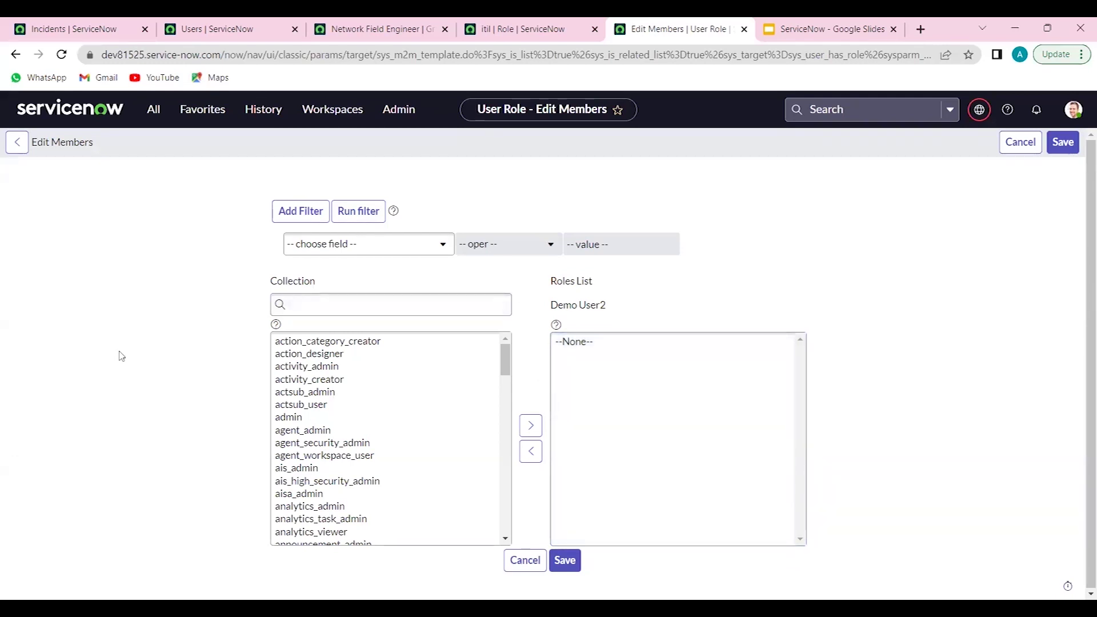
pyautogui.click(382, 28)
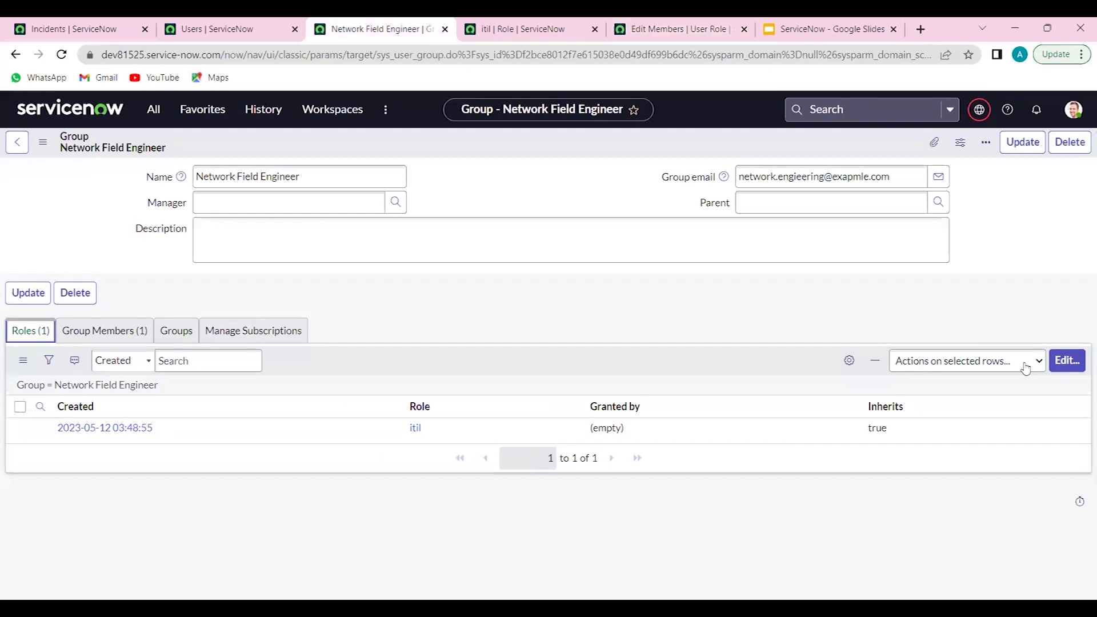
pyautogui.click(1064, 354)
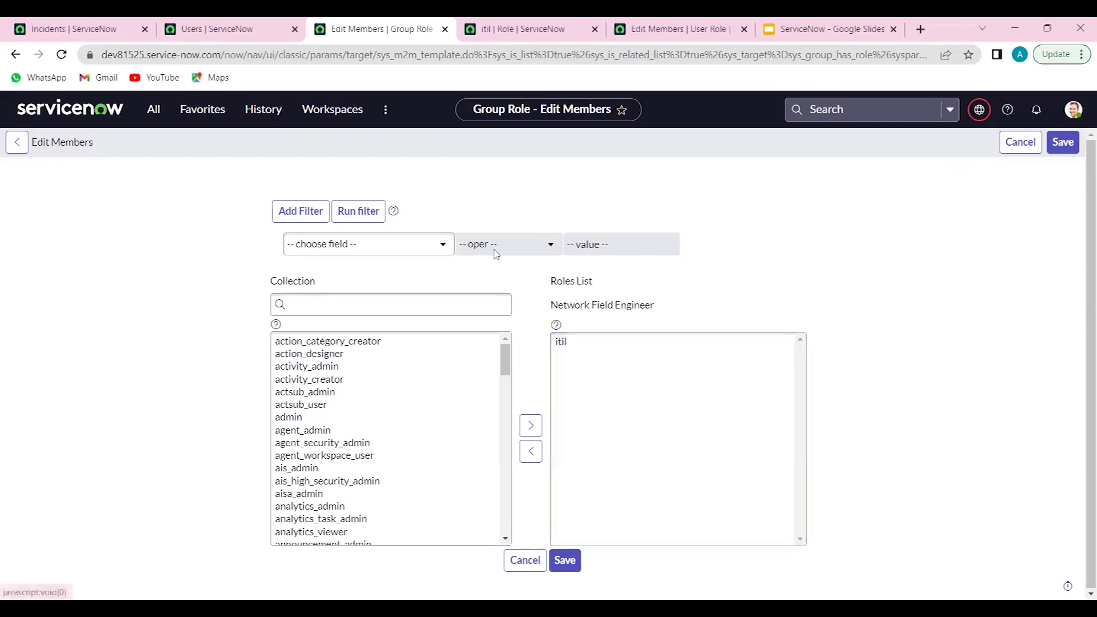
# Step: Return to the ServiceNow home page and impersonate the newly created demo user, searching for "demo"
pyautogui.click(108, 117)
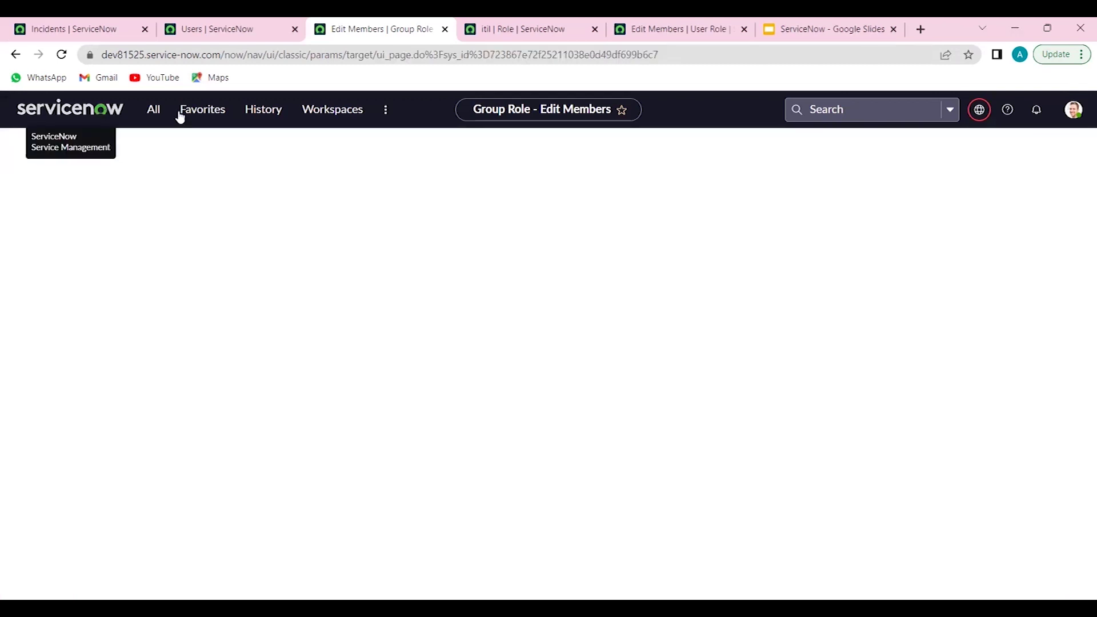
pyautogui.click(1076, 113)
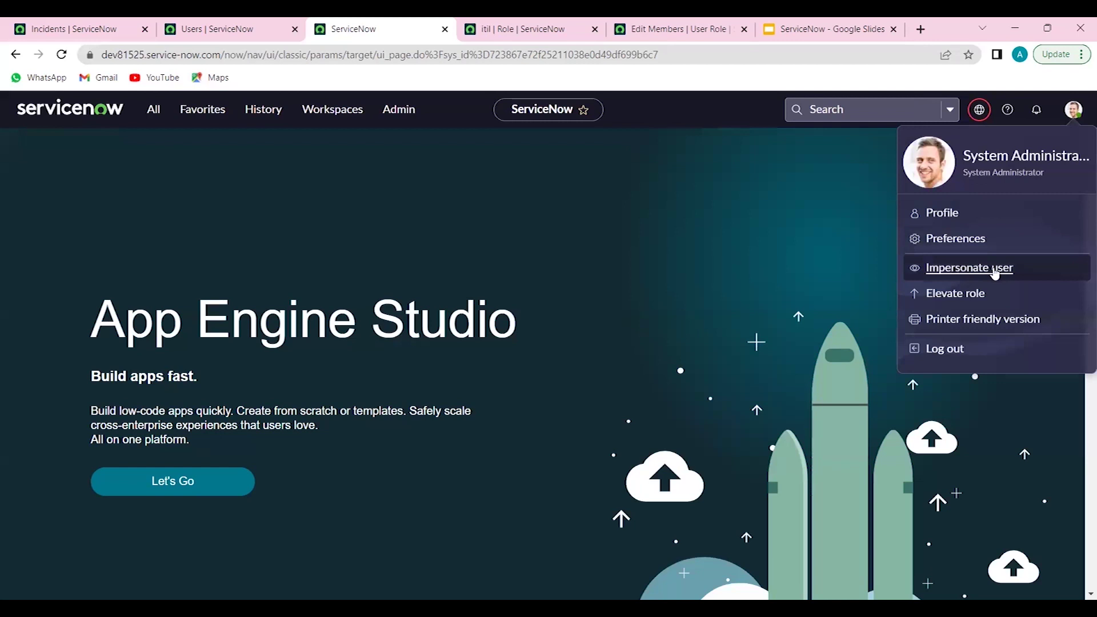
pyautogui.click(995, 273)
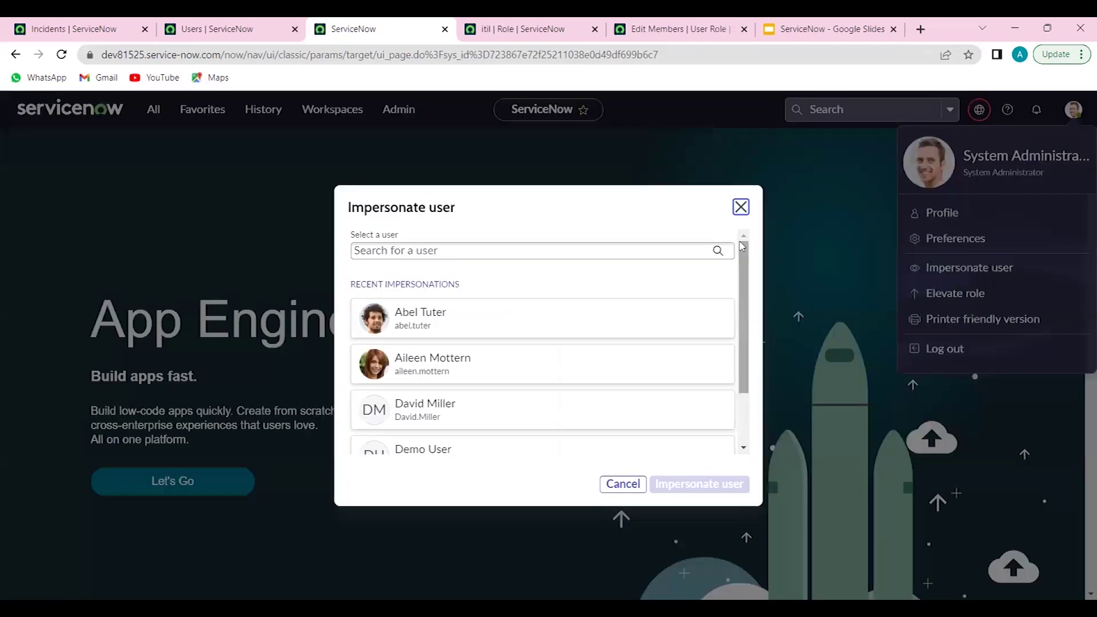
pyautogui.click(500, 251)
pyautogui.write('demo')
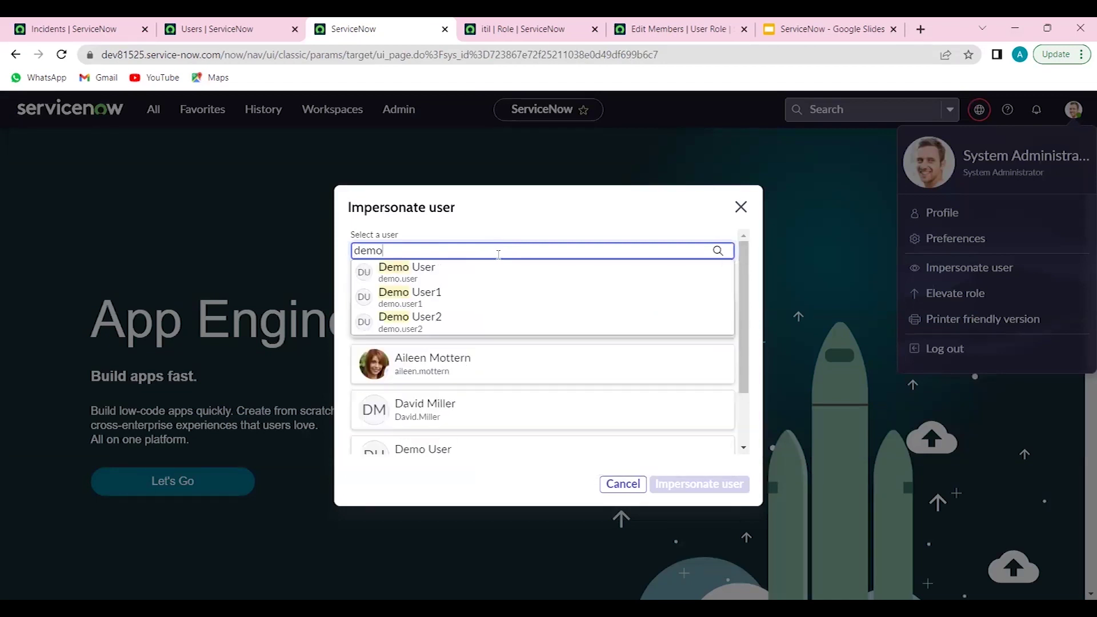
pyautogui.click(448, 319)
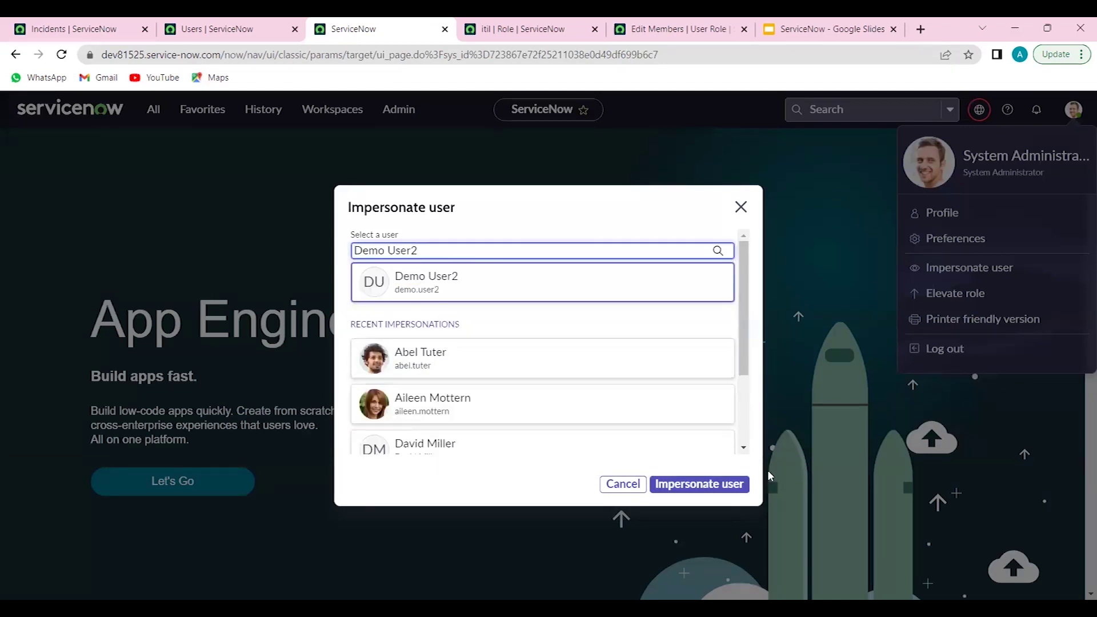
pyautogui.click(735, 490)
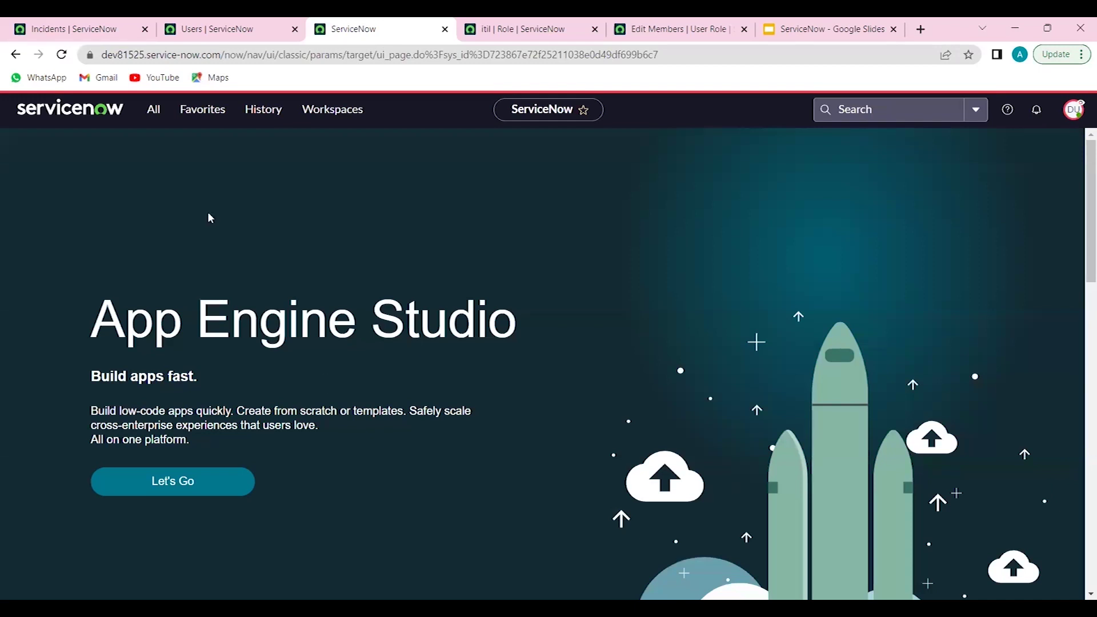
# Step: Review the applications available to the impersonated user and open the Incident application's list of open incidents
pyautogui.click(154, 111)
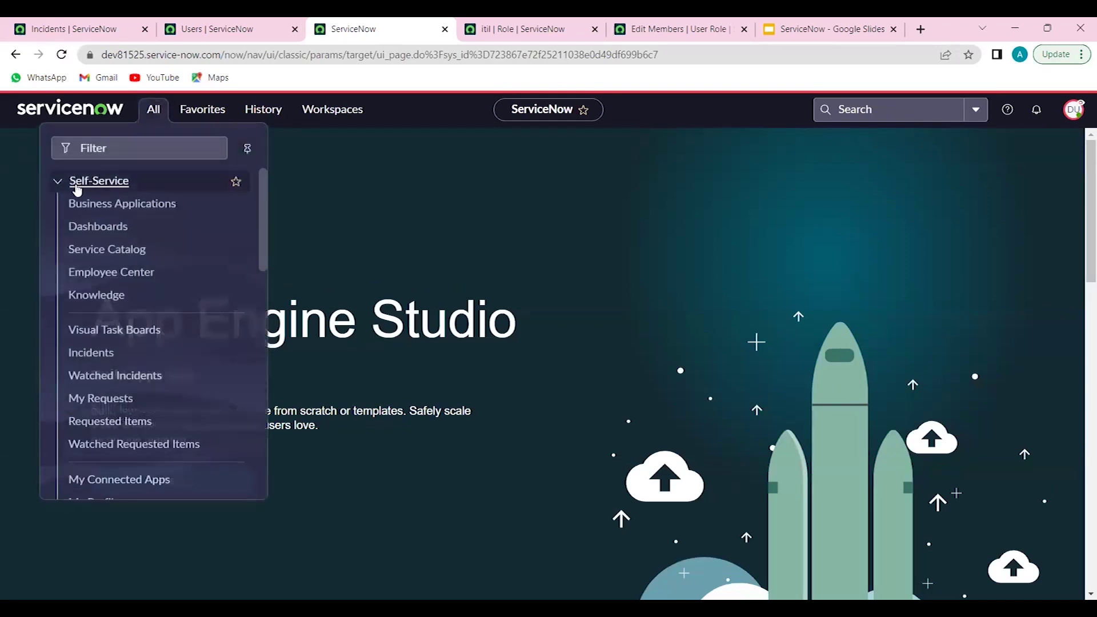
pyautogui.click(58, 182)
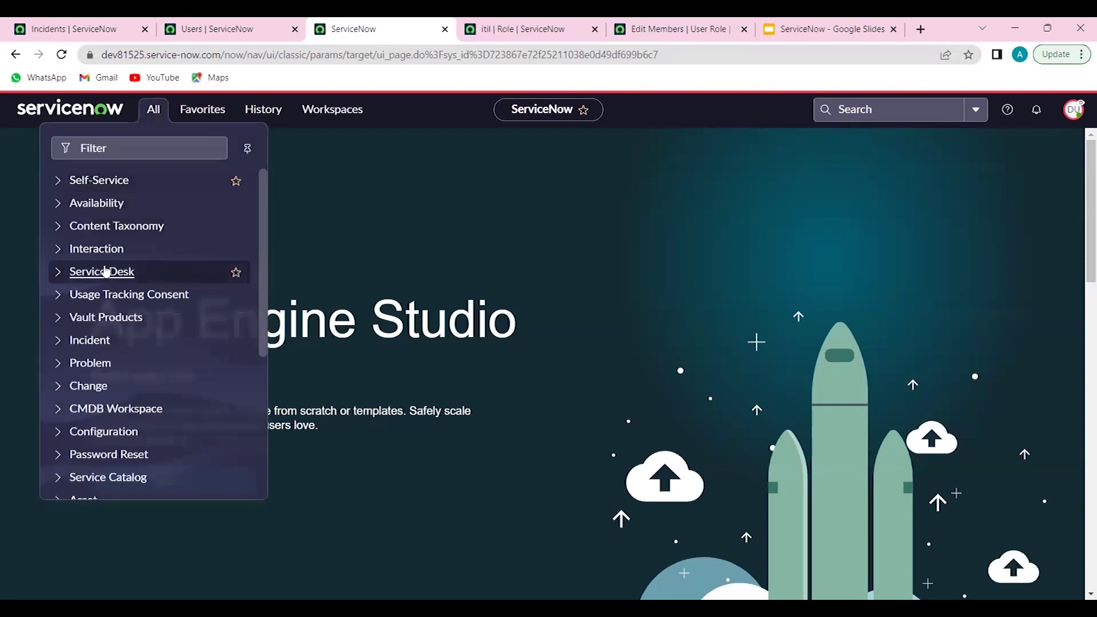
pyautogui.scroll(-2, 106, 271)
pyautogui.scroll(-3, 105, 271)
pyautogui.scroll(4, 106, 271)
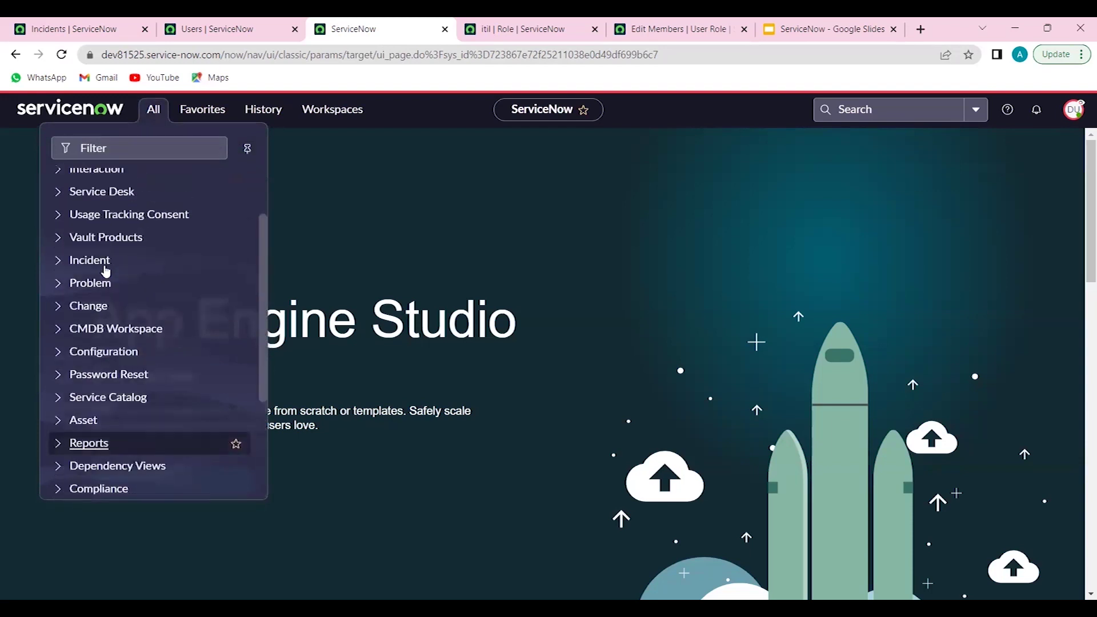
pyautogui.scroll(1, 106, 272)
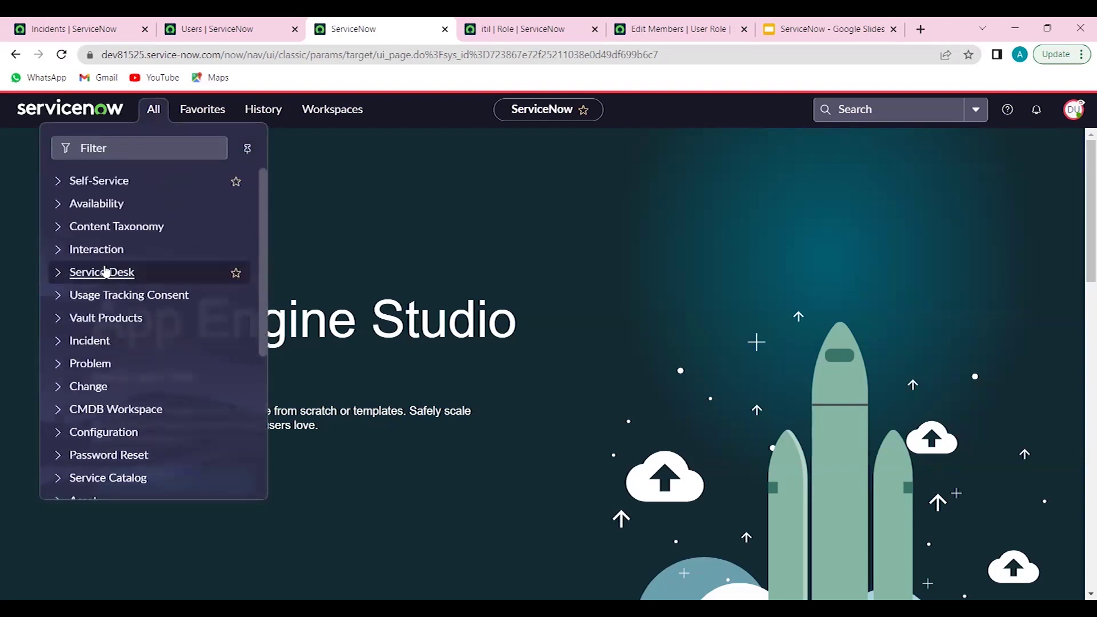
pyautogui.click(57, 342)
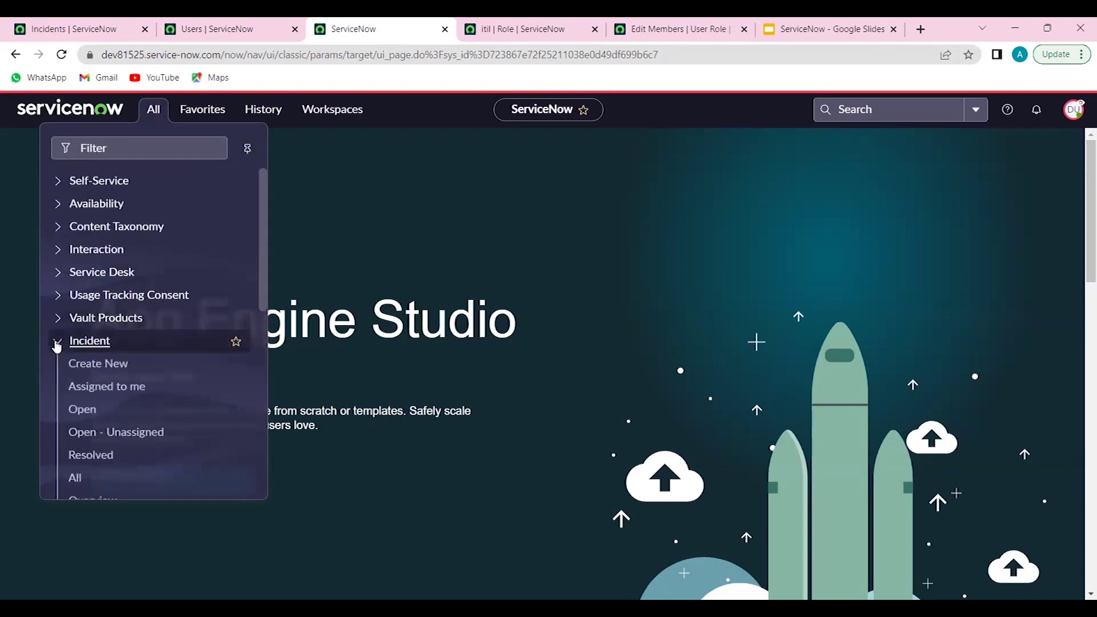
pyautogui.scroll(-2, 85, 345)
pyautogui.click(89, 346)
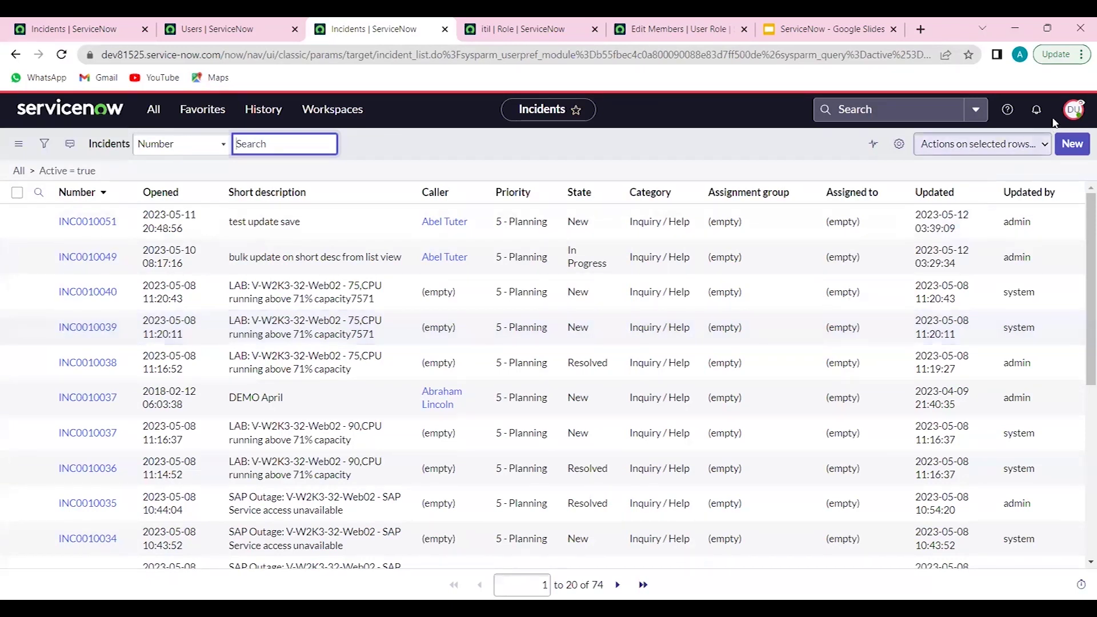
# Step: End the impersonation of the demo user
pyautogui.click(1070, 107)
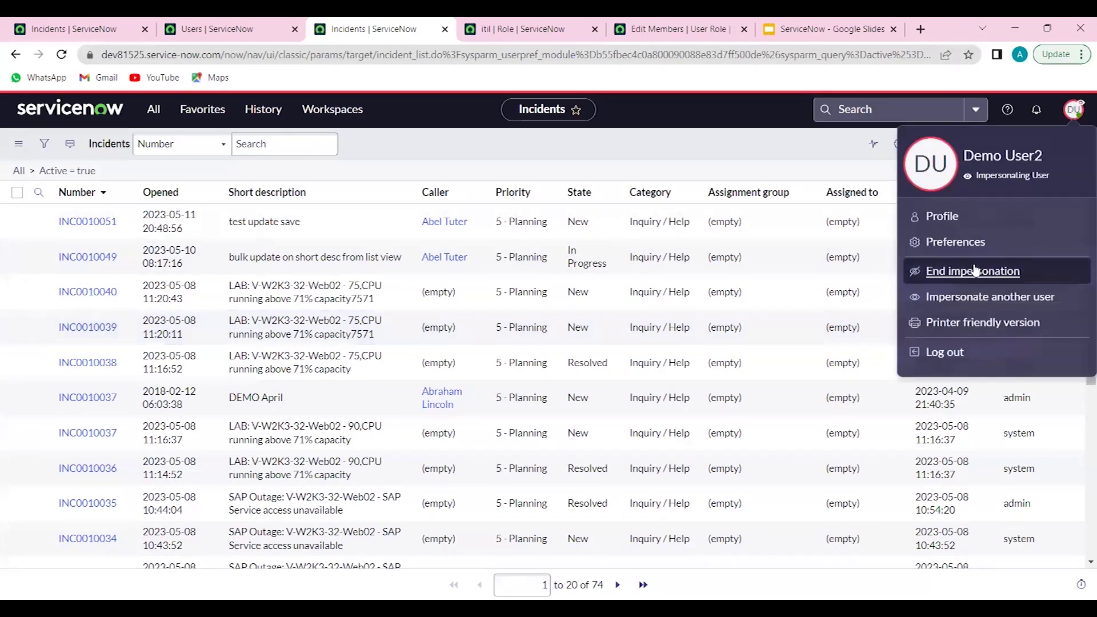
pyautogui.click(974, 270)
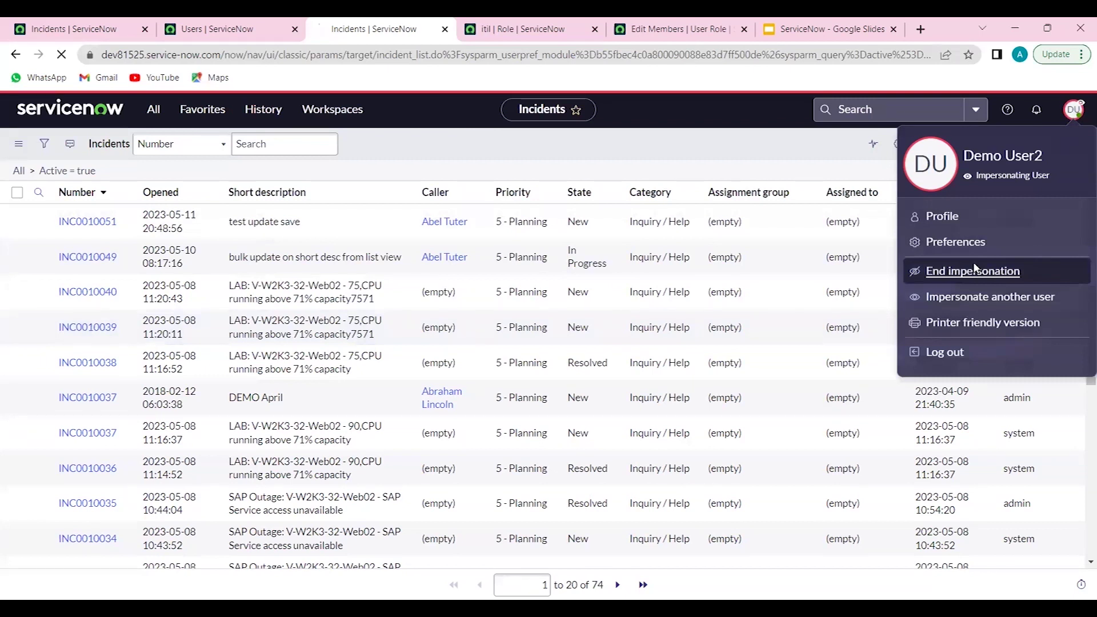